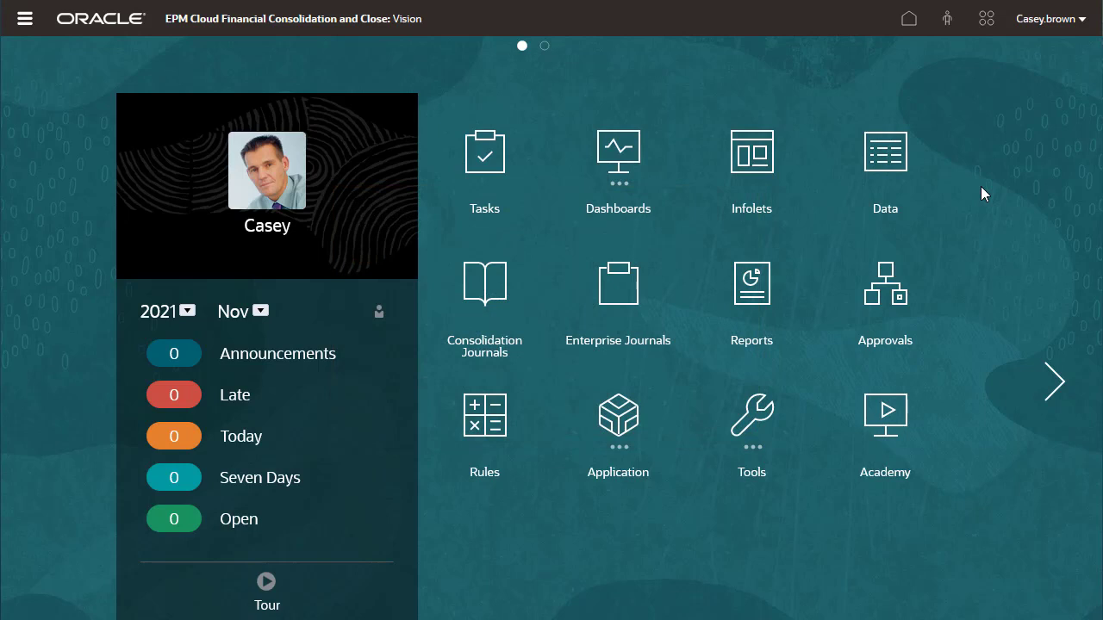
# From Settings and Actions > Downloads, follow Smart View's Download from Oracle Technology Network link
pyautogui.click(1051, 26)
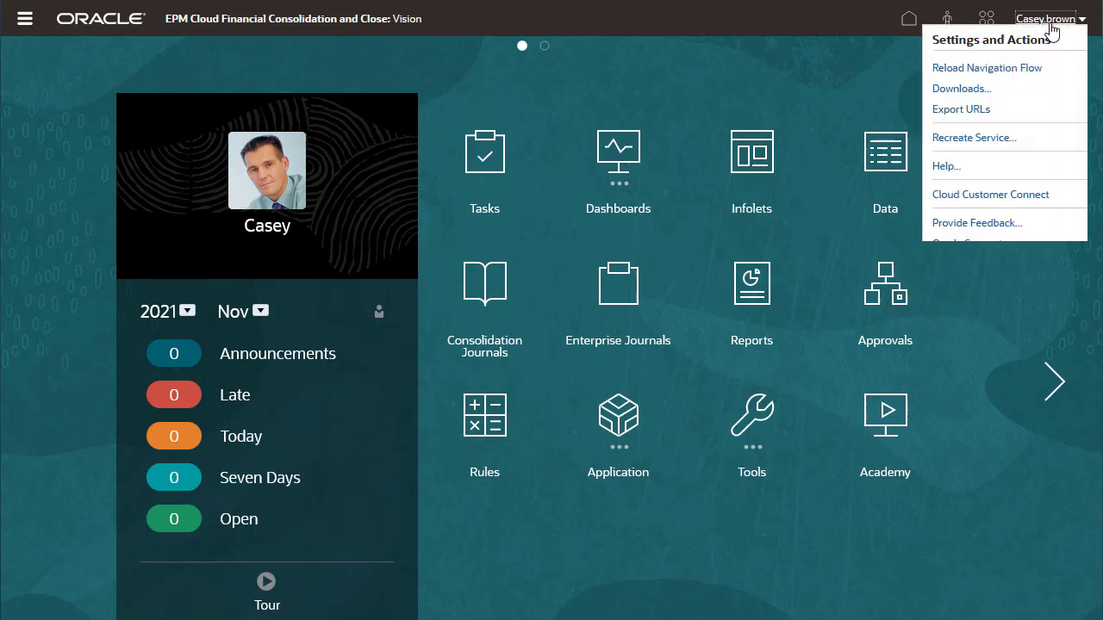
pyautogui.click(905, 89)
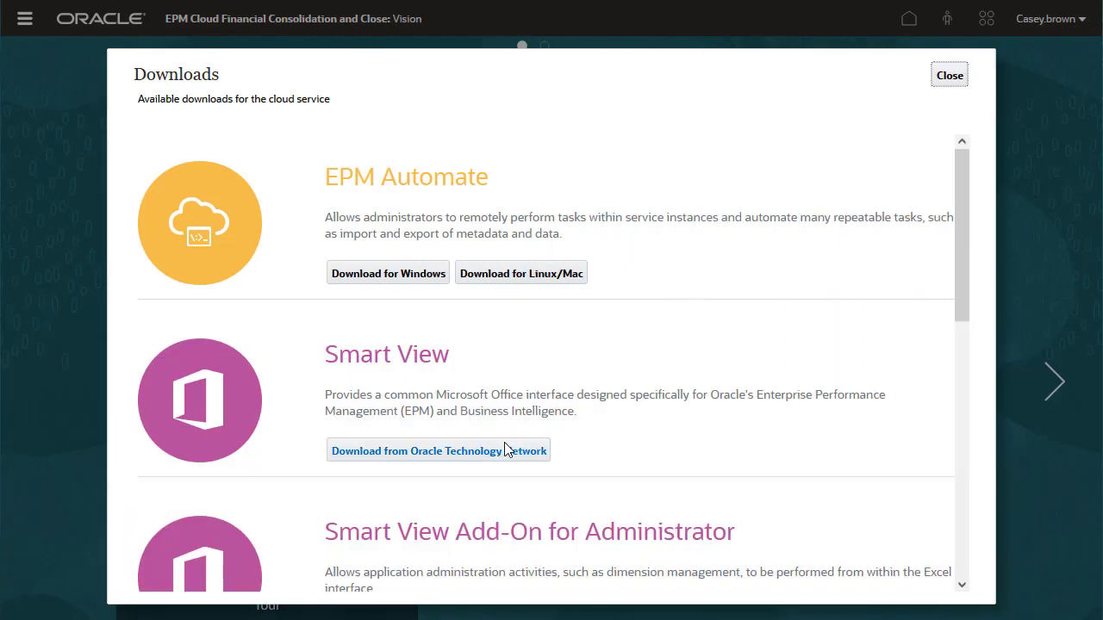
pyautogui.click(506, 451)
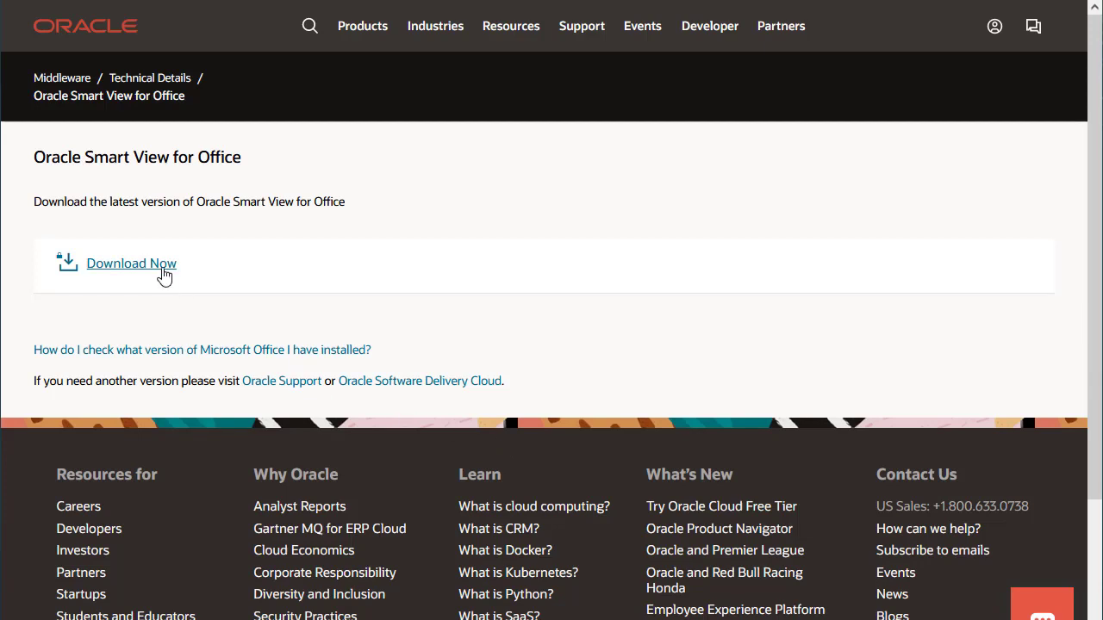
# Accept the Oracle license, sign in, and save svc21200.zip
pyautogui.click(162, 270)
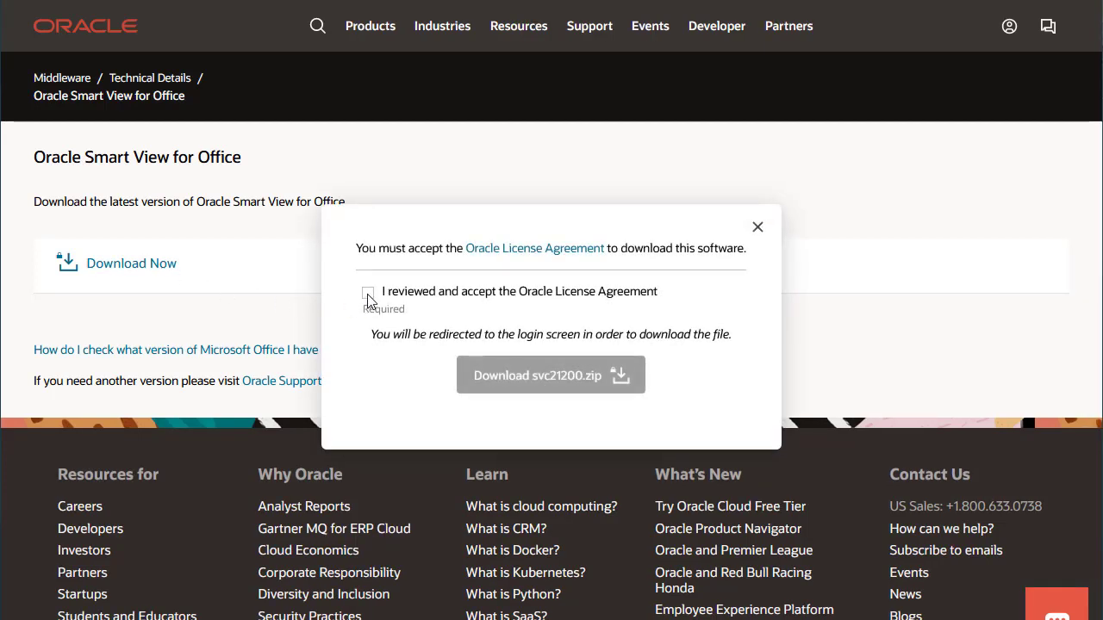
pyautogui.click(368, 294)
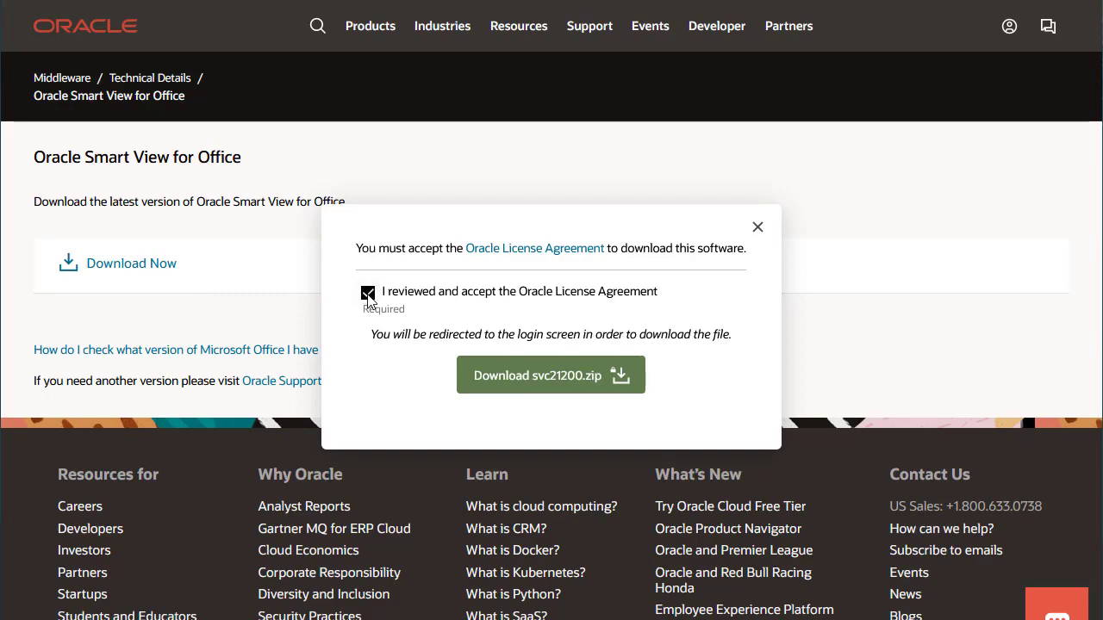
pyautogui.click(560, 389)
pyautogui.click(558, 367)
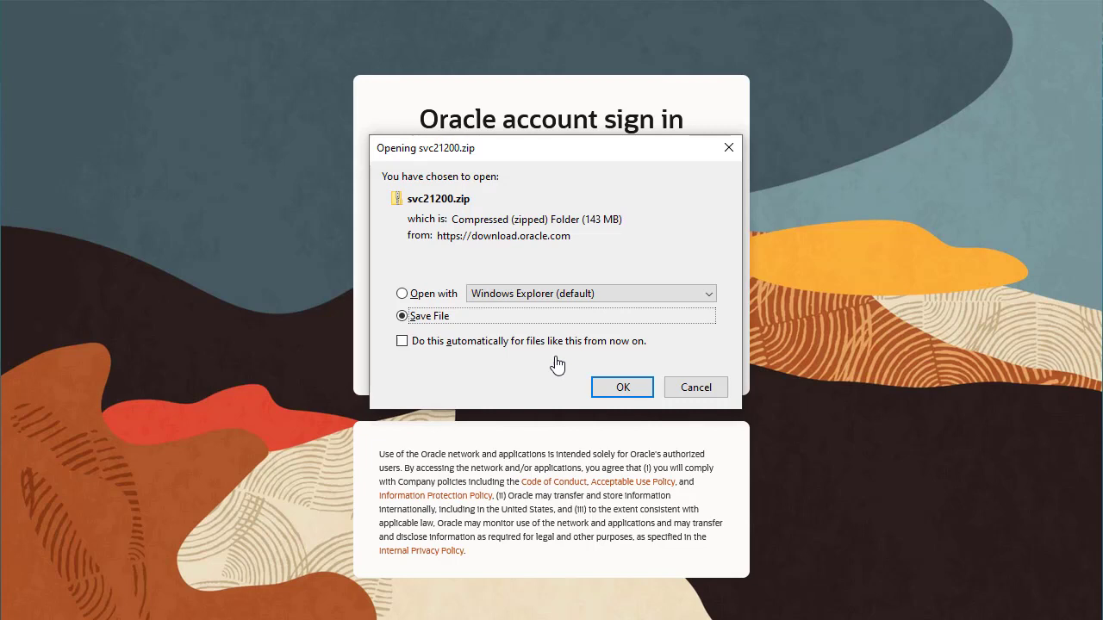
pyautogui.click(623, 388)
# Save svc21200.zip into Smart View Download and extract it with 7-Zip Extract Here
pyautogui.click(837, 479)
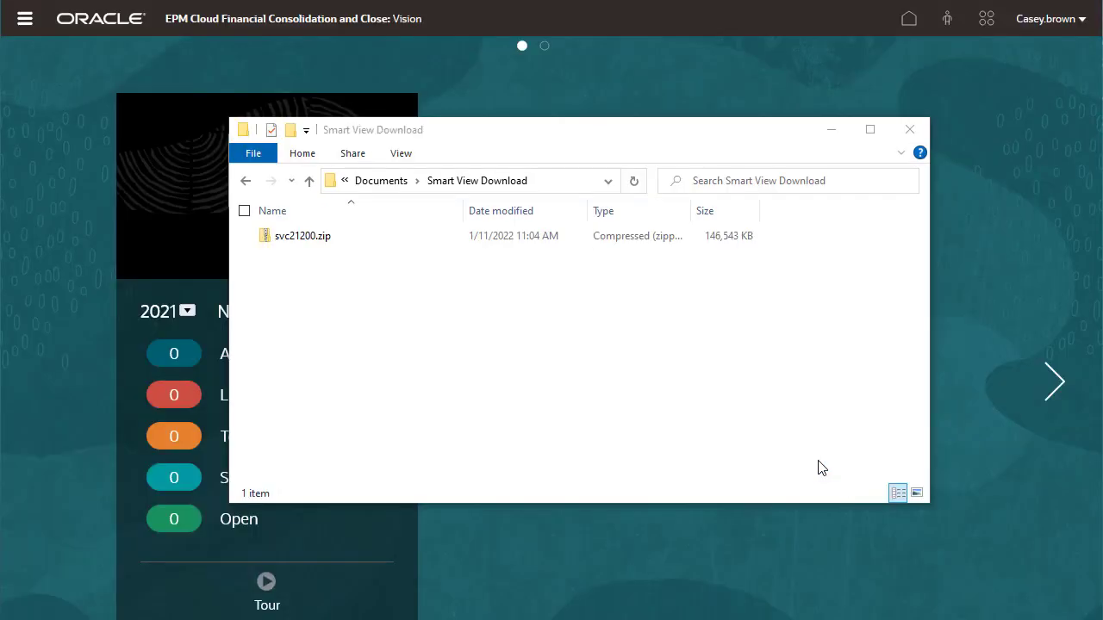
pyautogui.rightClick(575, 242)
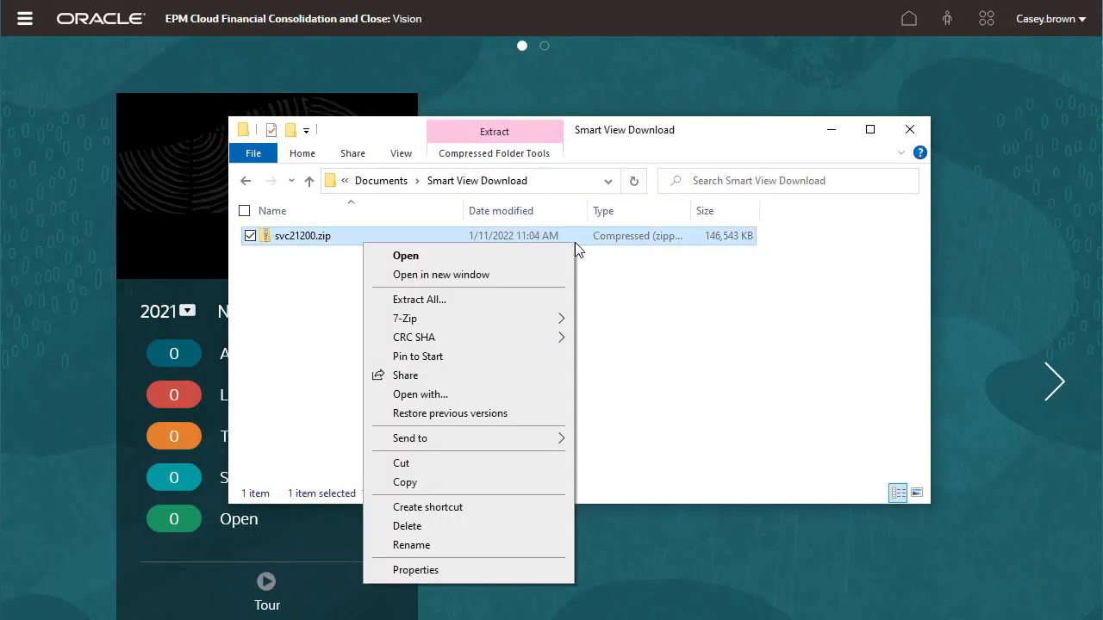
pyautogui.moveTo(465, 319)
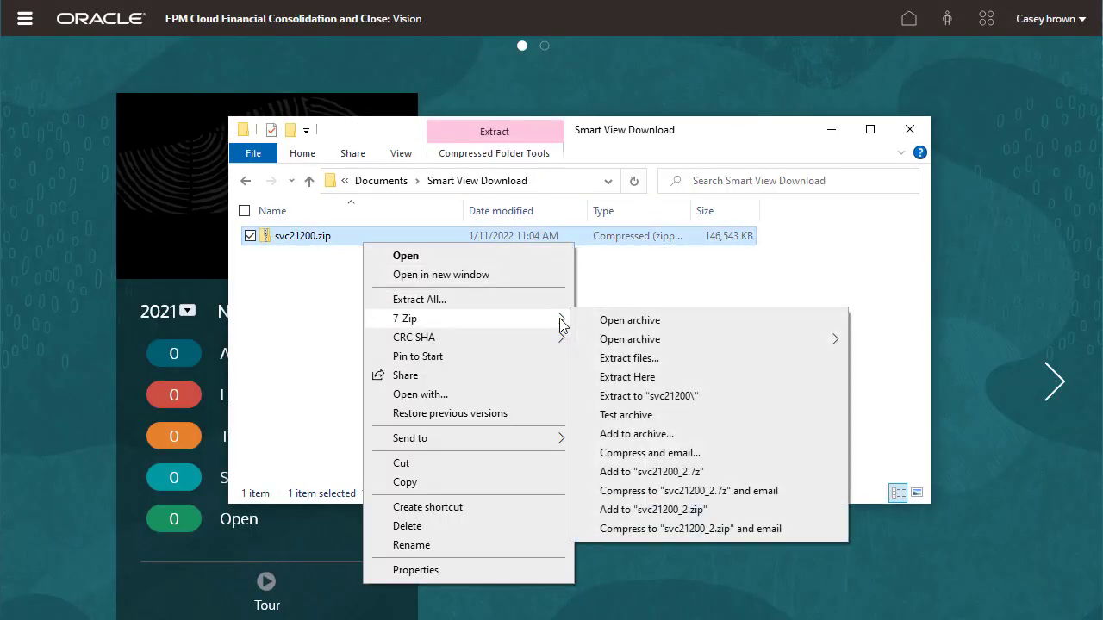
pyautogui.click(635, 377)
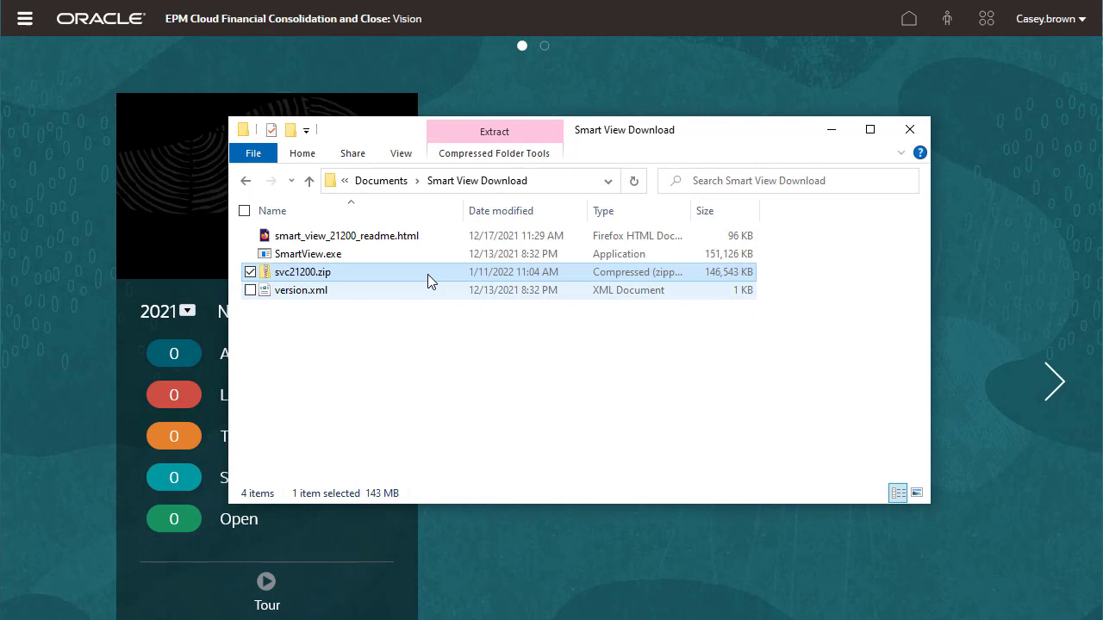
# Run SmartView.exe and install Smart View to C:\Oracle\SmartView
pyautogui.doubleClick(396, 254)
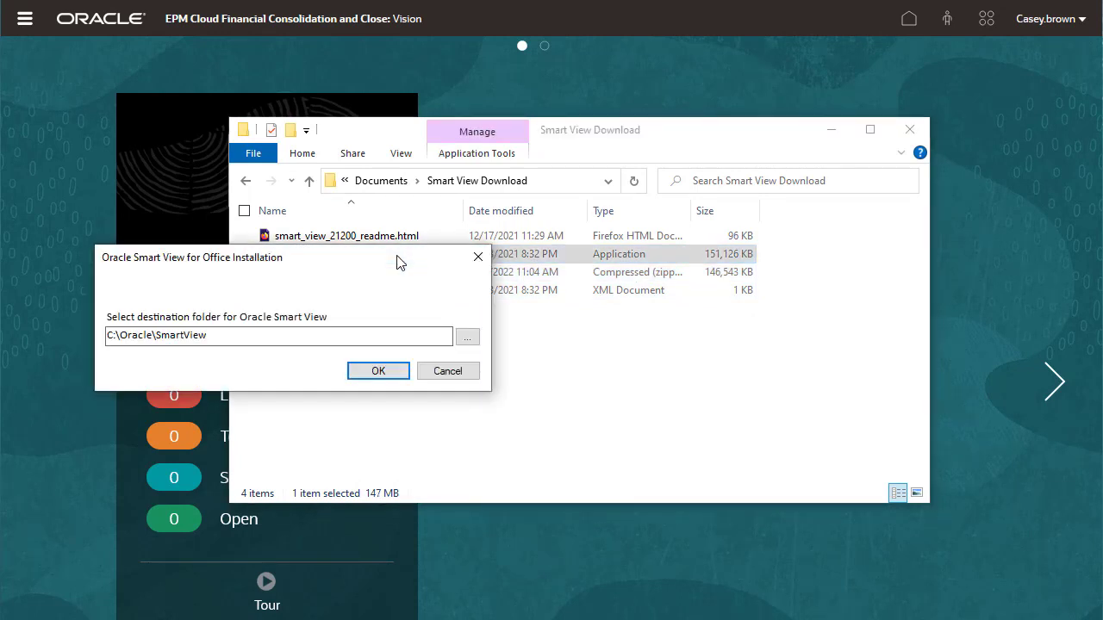
pyautogui.click(378, 372)
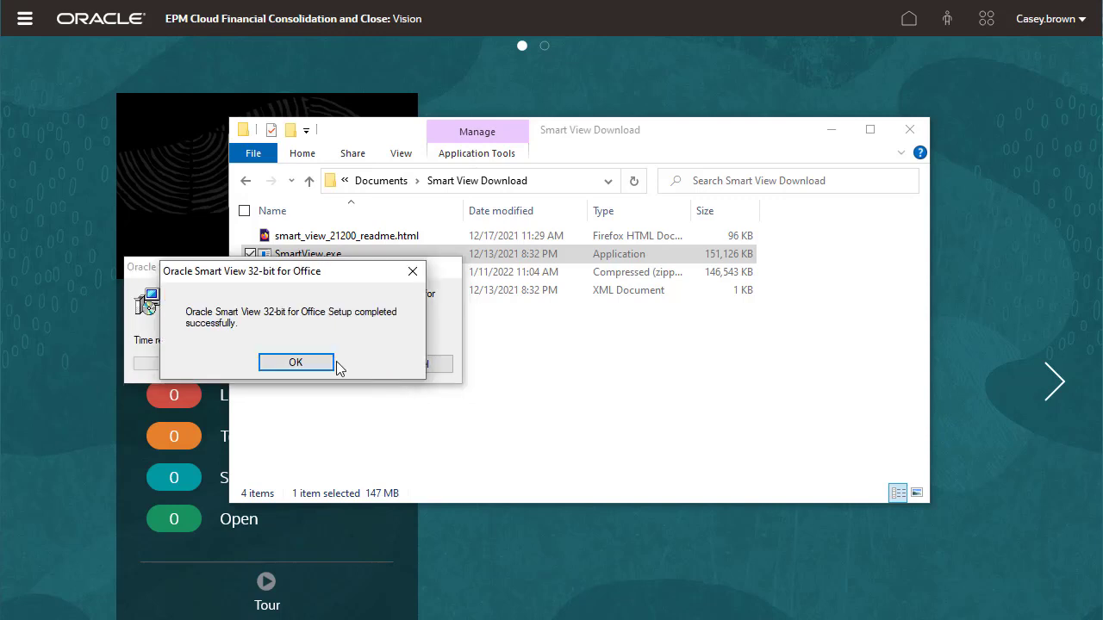
pyautogui.click(325, 362)
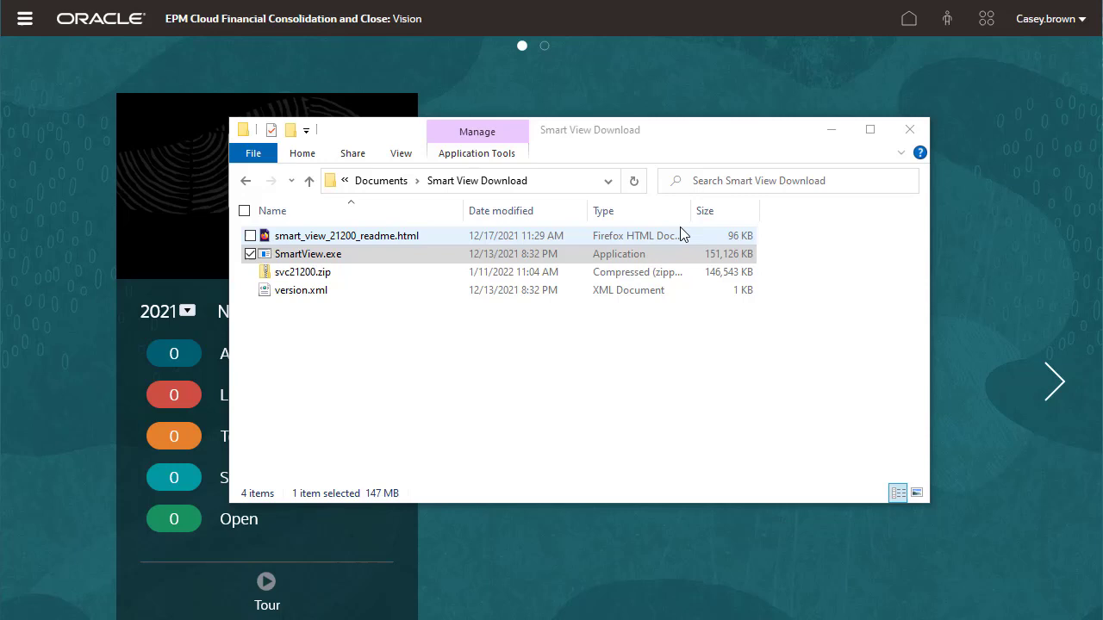
# Close the download folder and save the Smart View Extension for Enterprise Journals installer
pyautogui.click(909, 132)
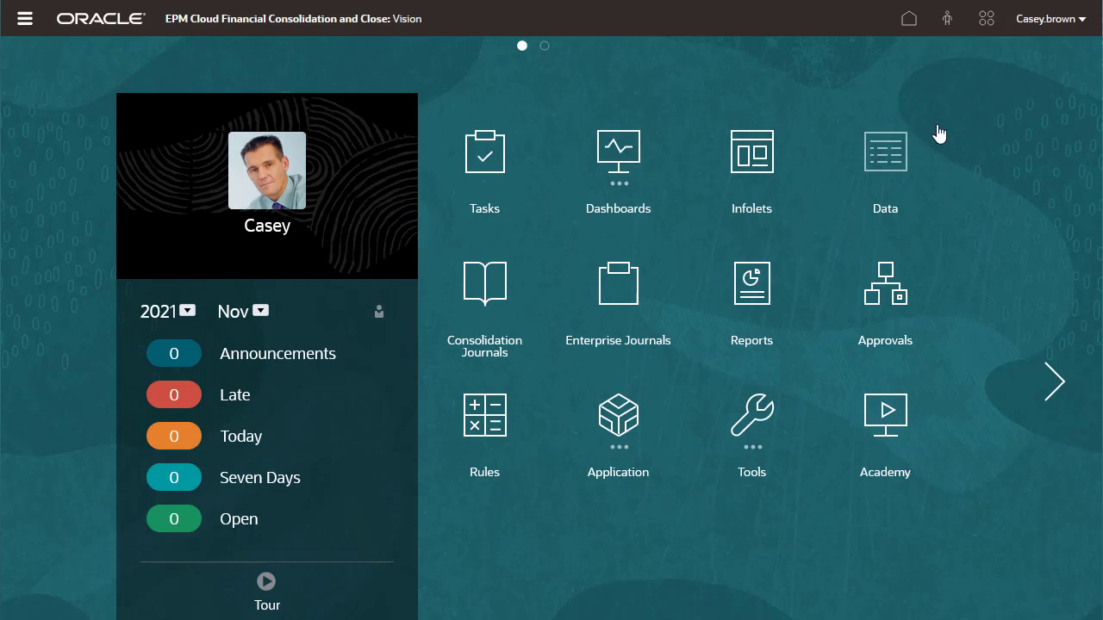
pyautogui.click(1045, 26)
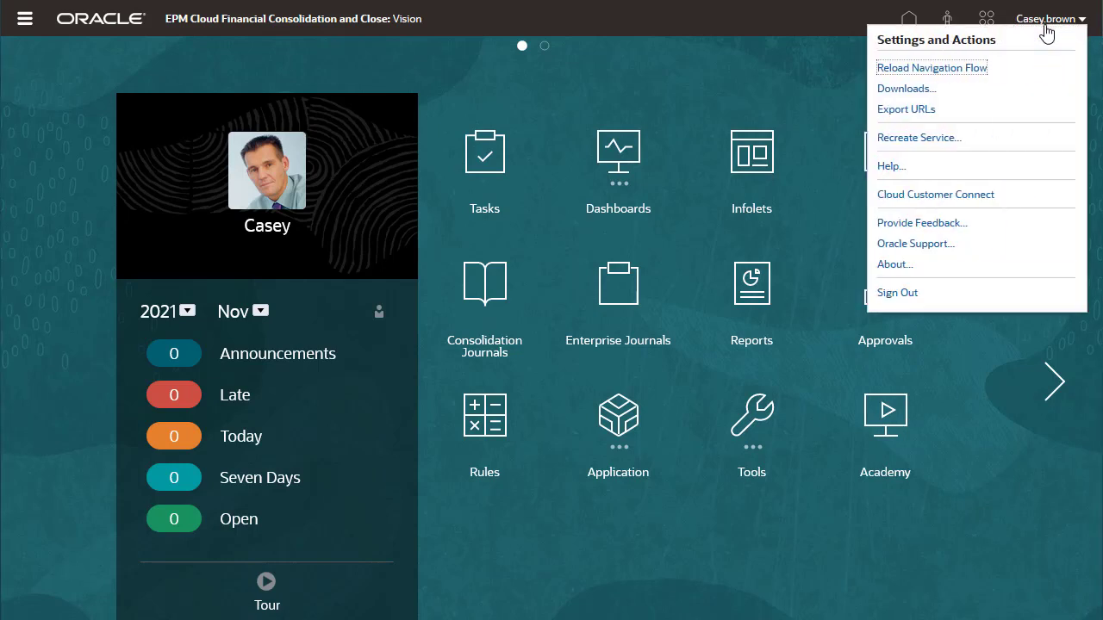
pyautogui.click(904, 89)
pyautogui.moveTo(959, 258); pyautogui.dragTo(980, 536)
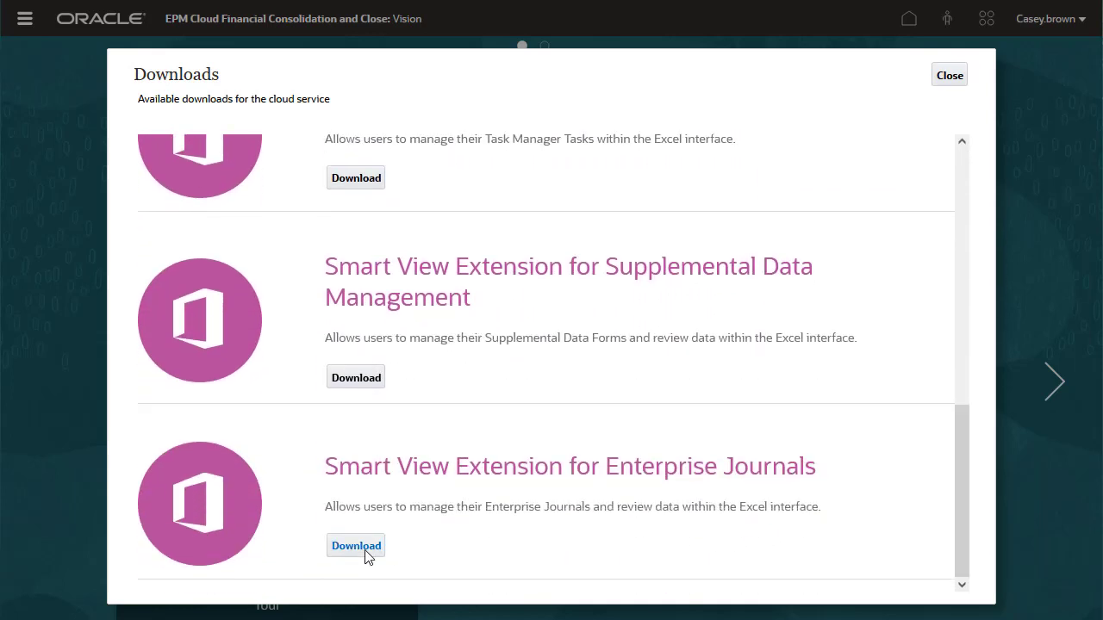
pyautogui.click(365, 554)
pyautogui.click(622, 372)
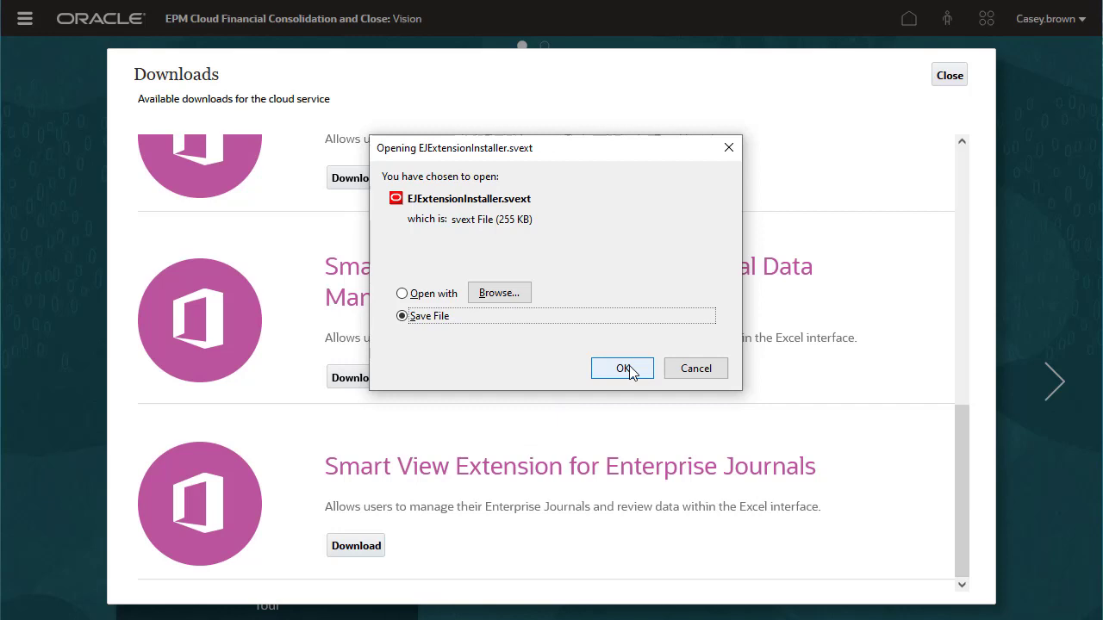
# Save EJExtensionInstaller.svext to Smart View Extension Download and run it to install the extension
pyautogui.click(837, 482)
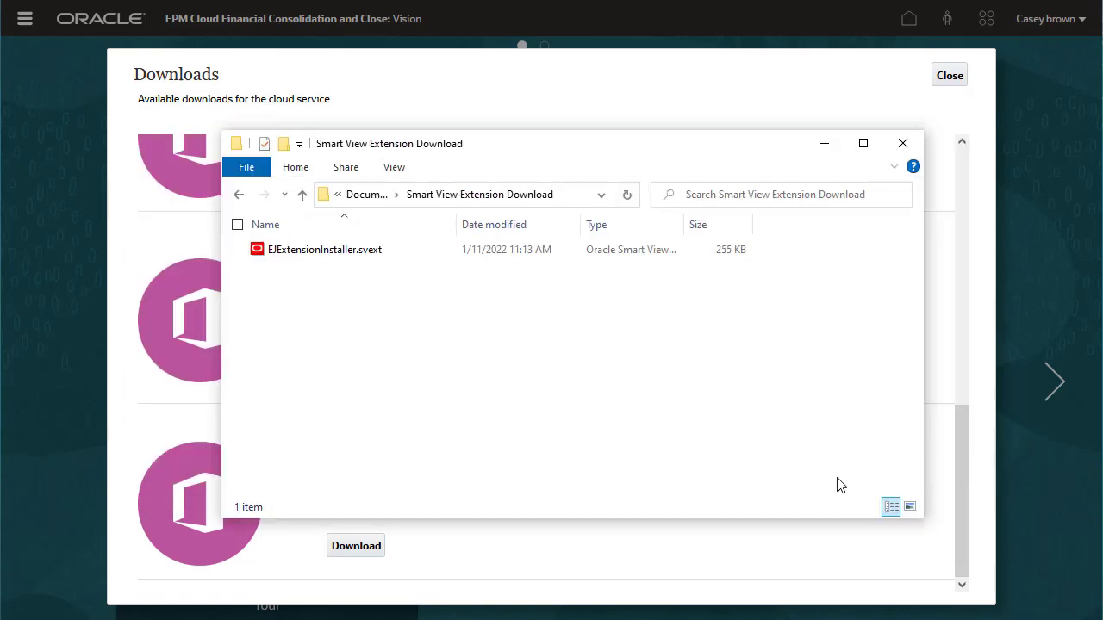
pyautogui.click(414, 256)
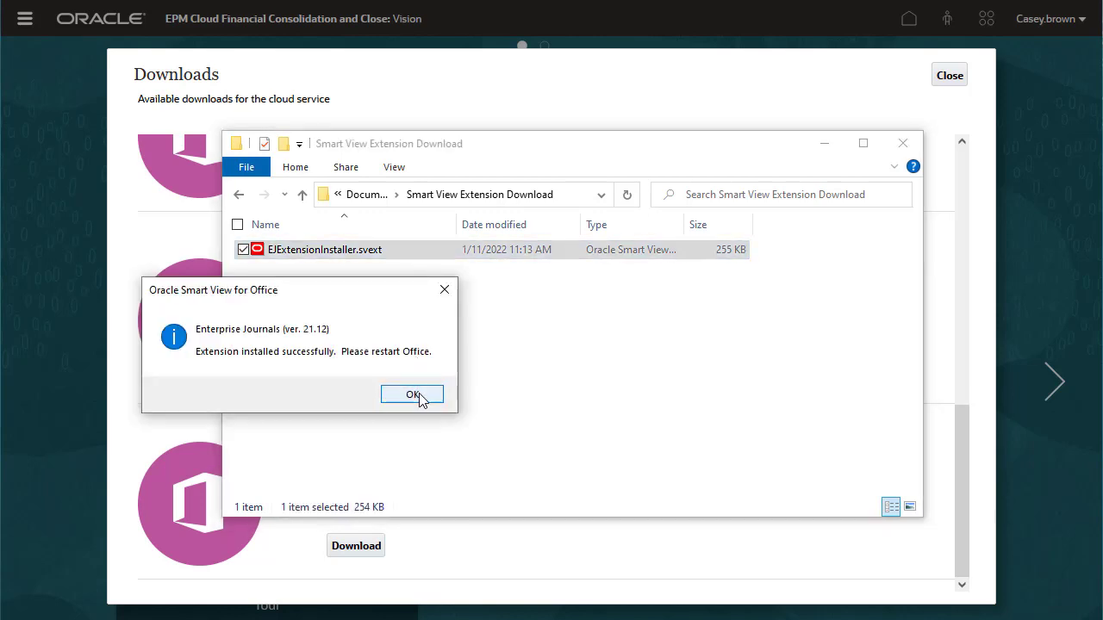
pyautogui.click(419, 394)
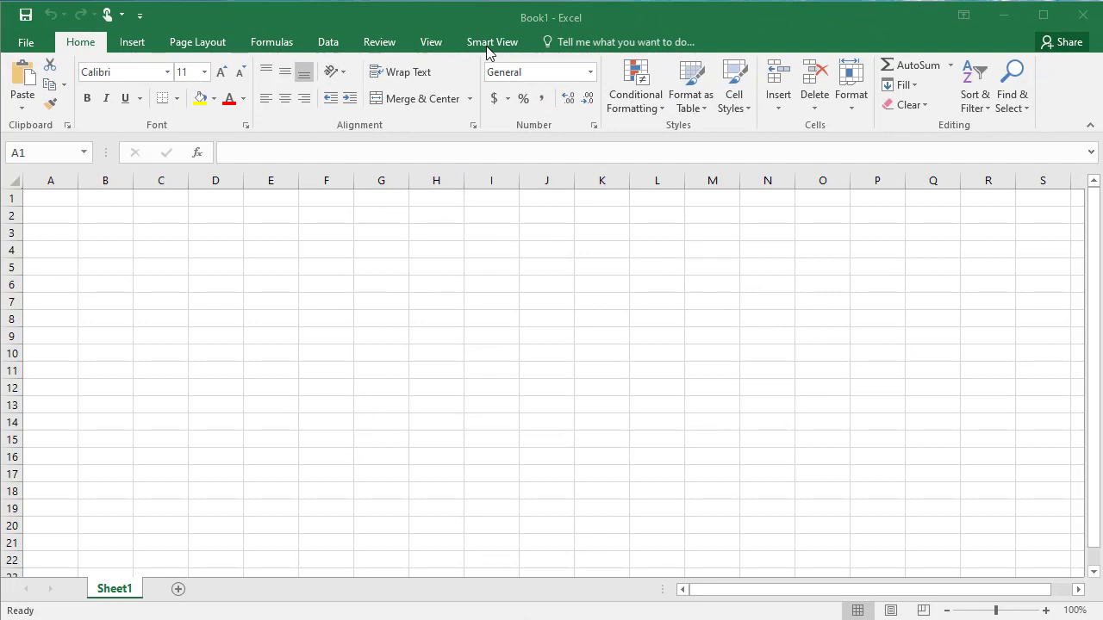
# Check that Smart View Options > Extensions shows Enterprise Journals 21.12 enabled
pyautogui.click(491, 43)
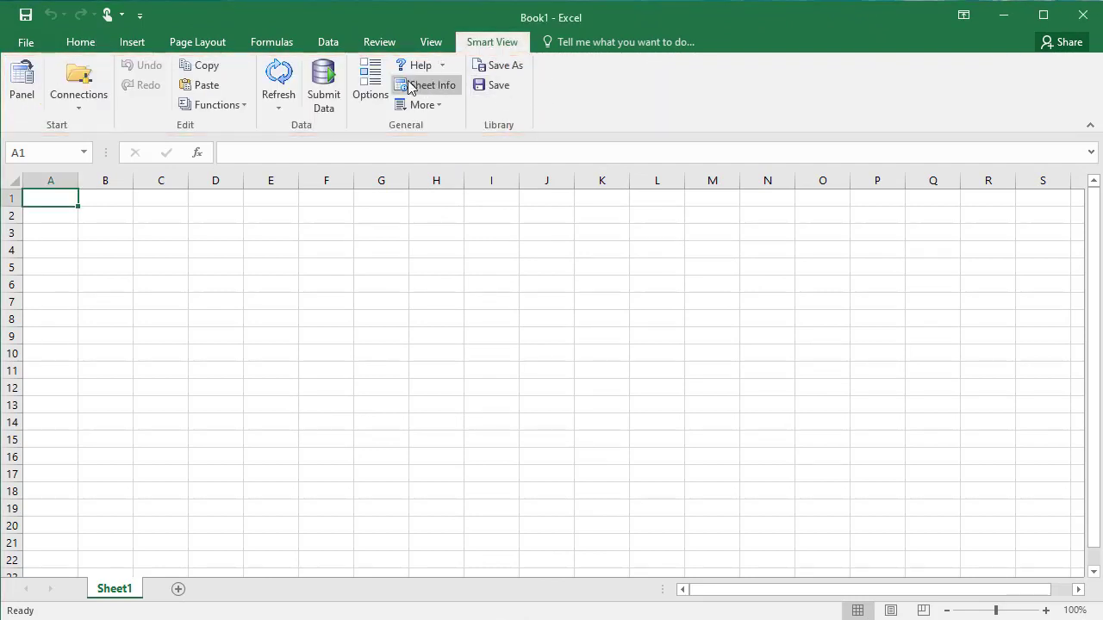
pyautogui.click(371, 80)
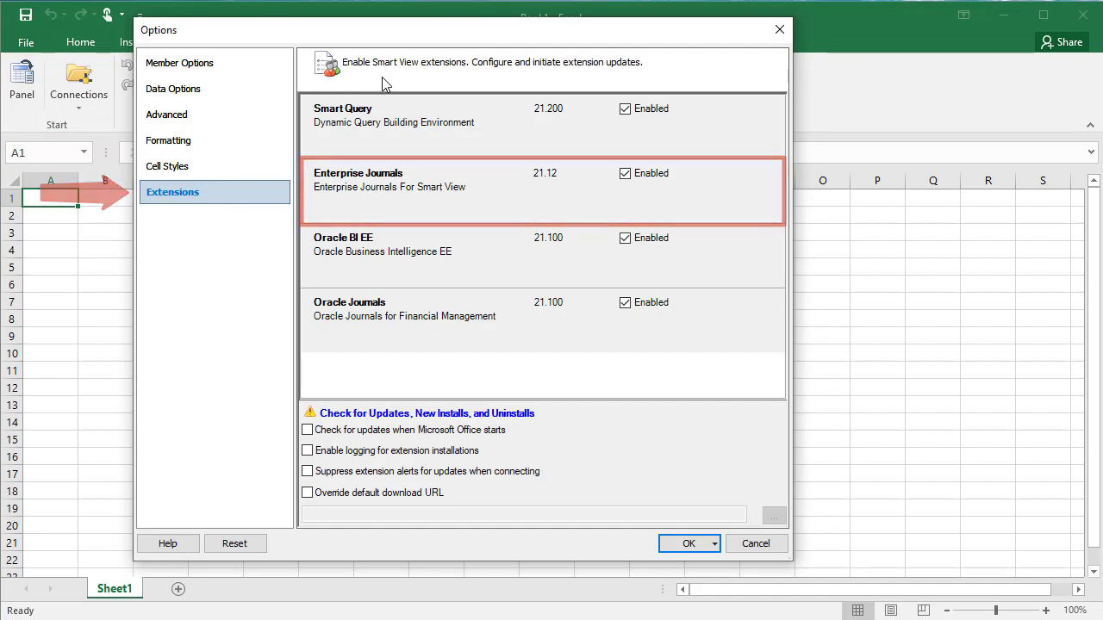
pyautogui.click(692, 544)
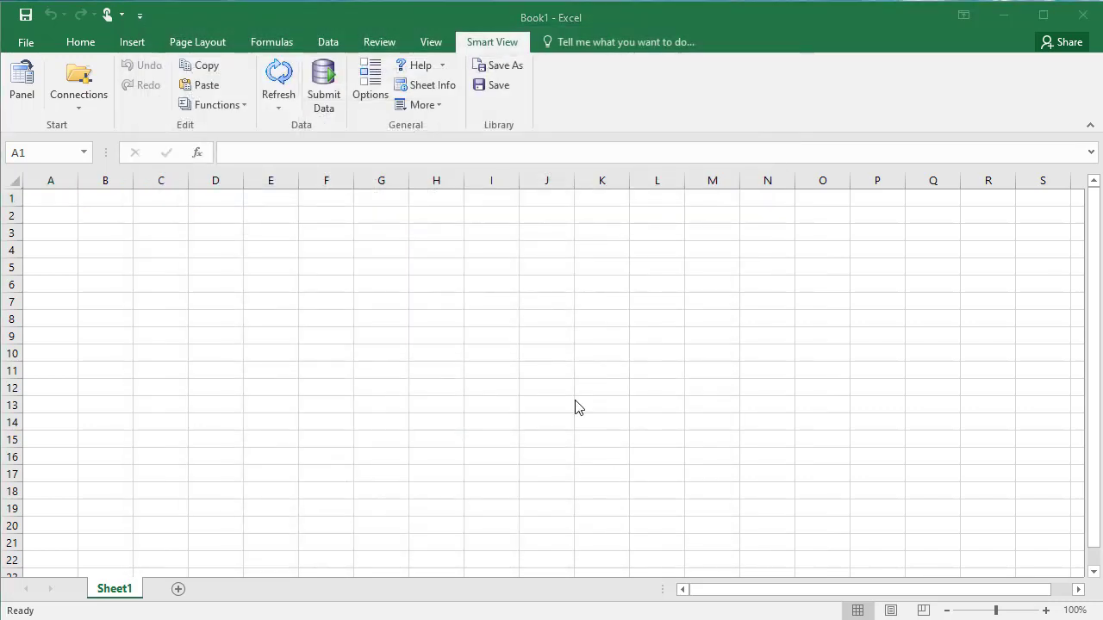
pyautogui.click(442, 68)
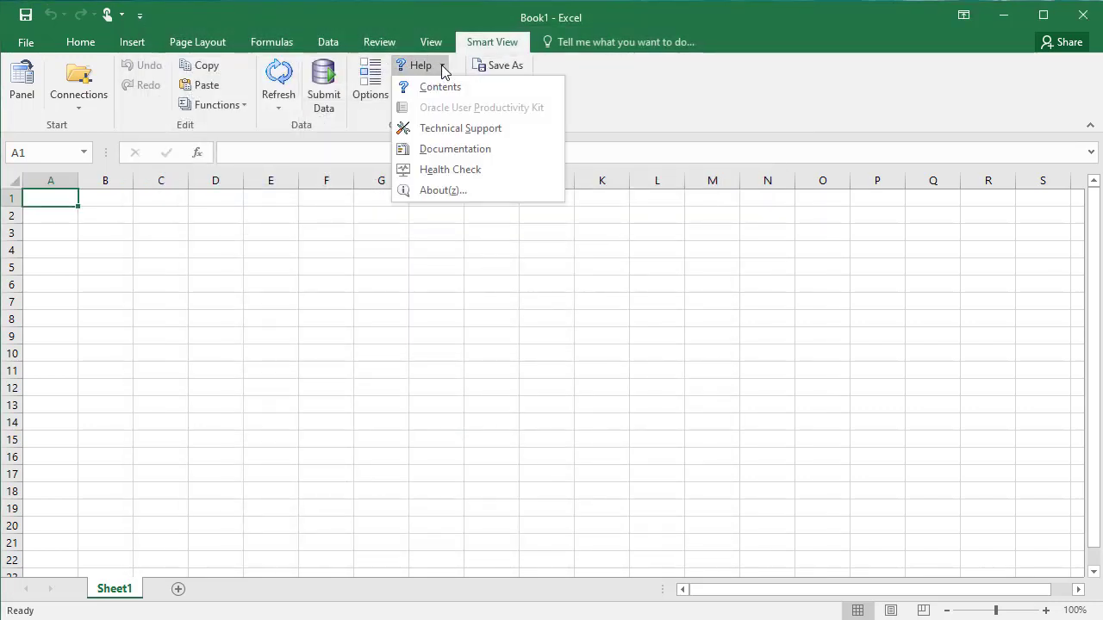
pyautogui.click(499, 170)
pyautogui.moveTo(926, 213); pyautogui.dragTo(924, 406)
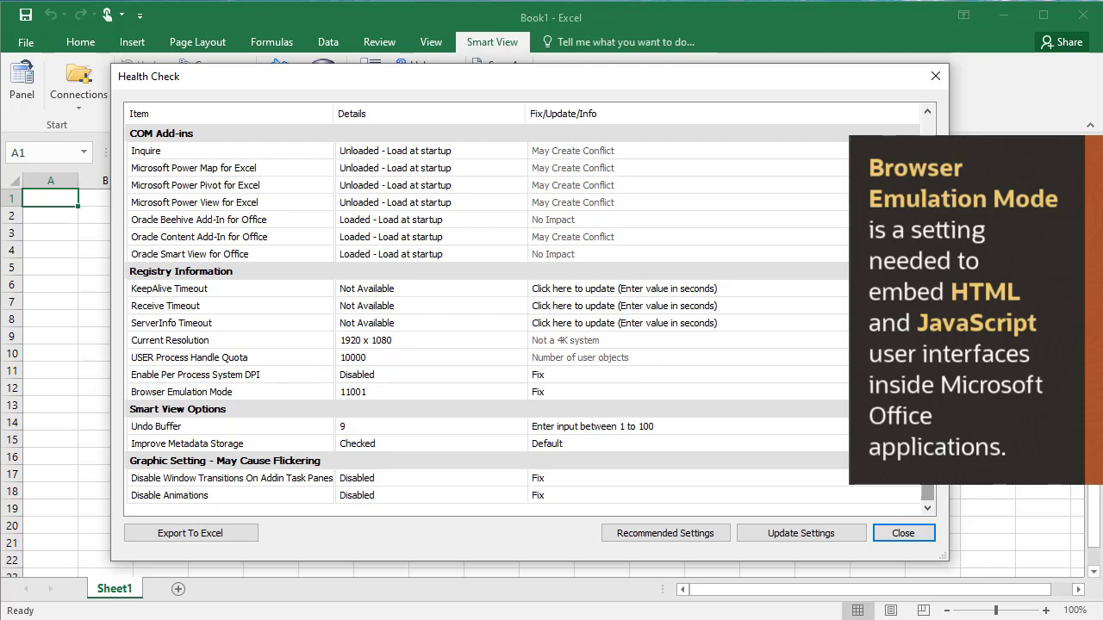
pyautogui.click(903, 533)
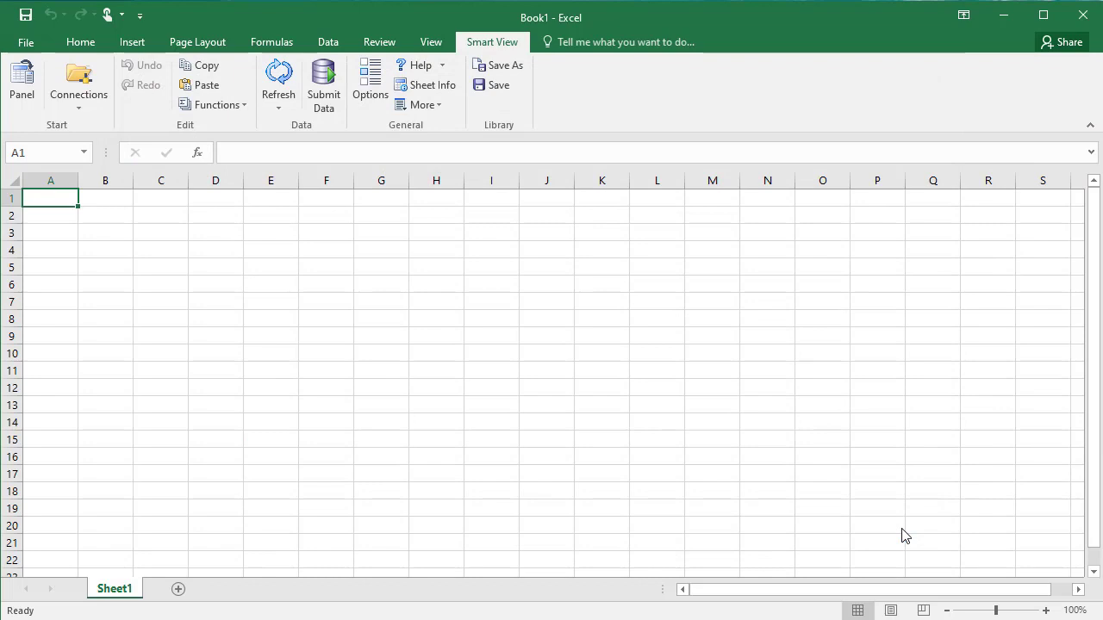
pyautogui.click(30, 83)
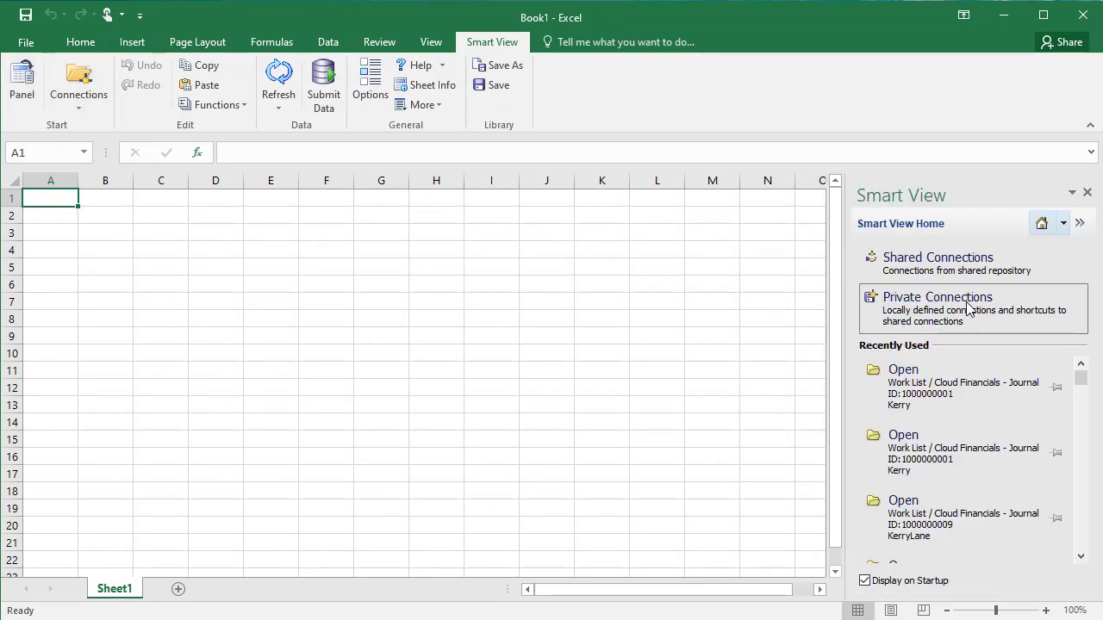
pyautogui.click(968, 308)
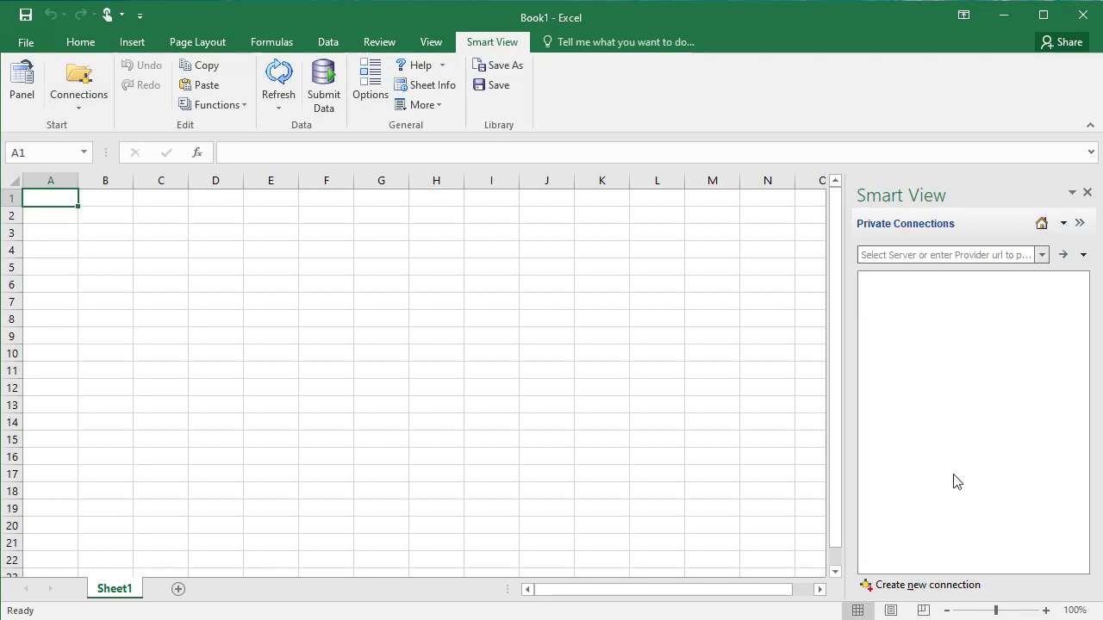
pyautogui.click(947, 585)
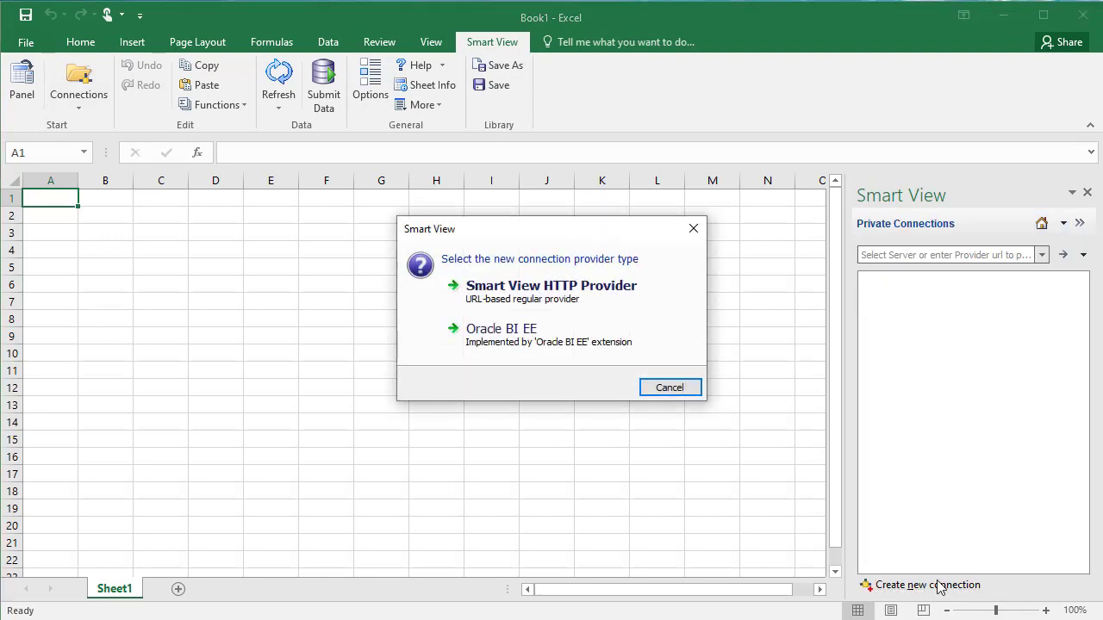
pyautogui.click(552, 292)
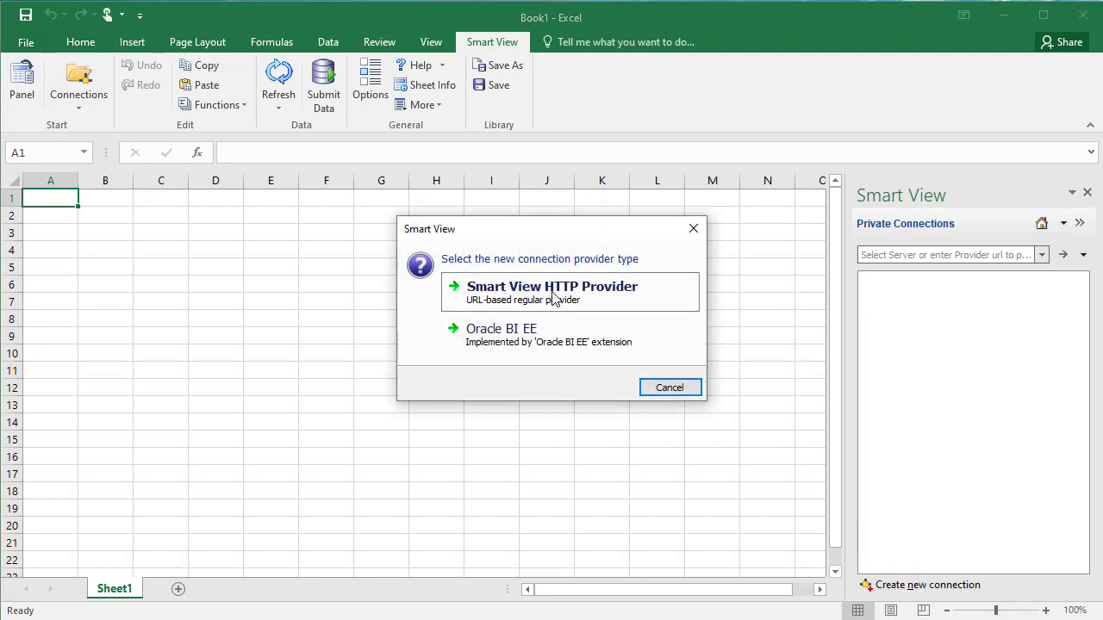
pyautogui.write('http://asd909tyu.us.company.com:9000/HyperionPlanning/ej/svp')
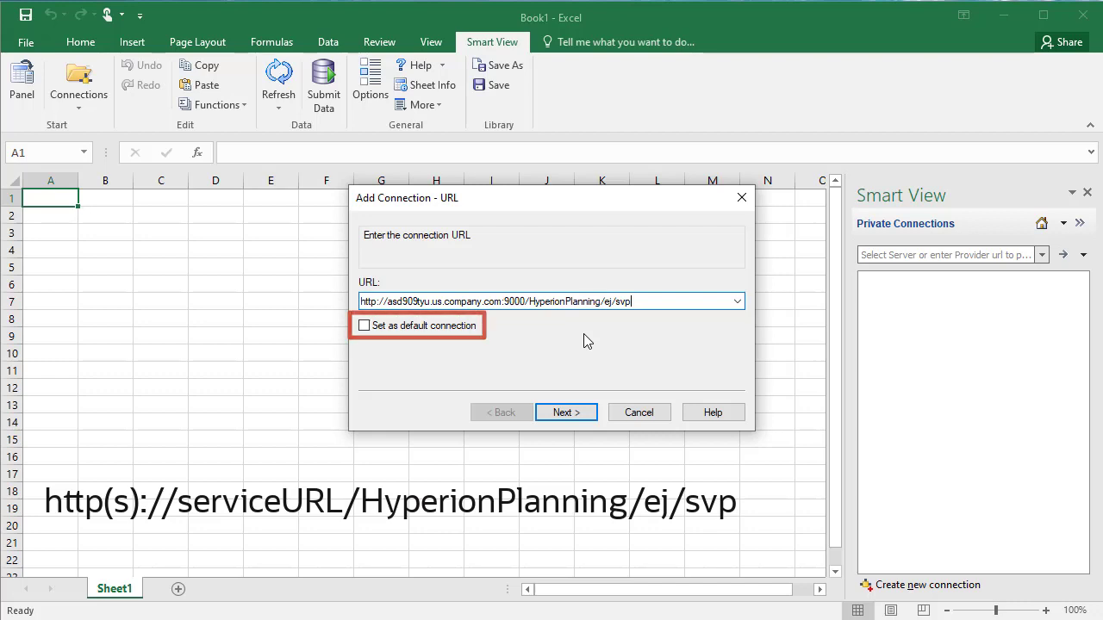
pyautogui.click(564, 413)
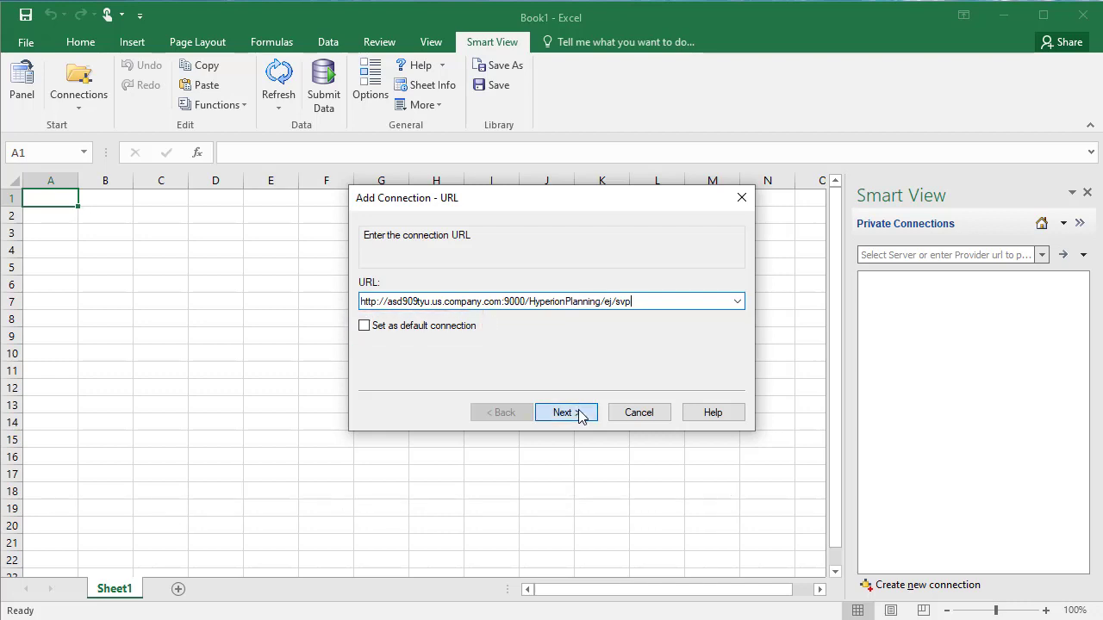
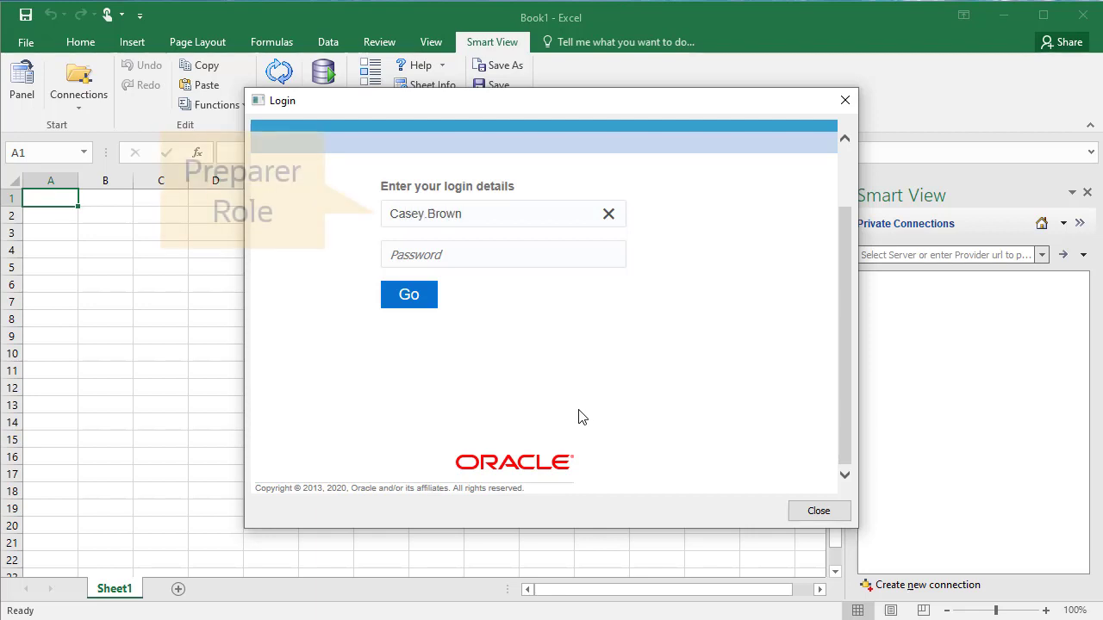
# Sign in with the preparer's username and password
pyautogui.press('Tab')
pyautogui.write('••••••')
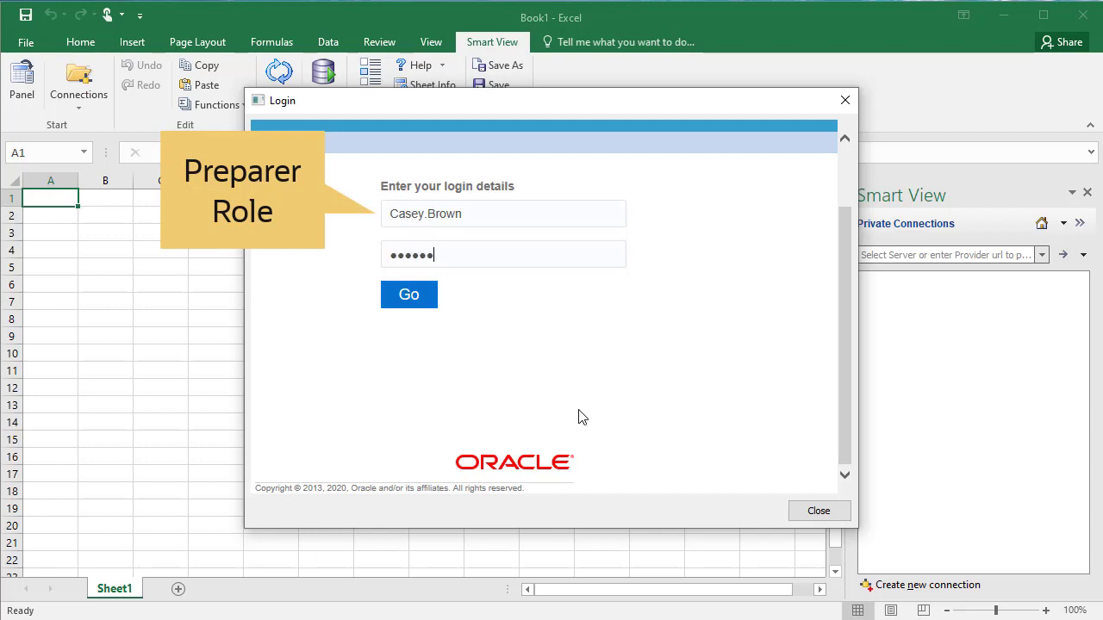
pyautogui.click(422, 302)
# Select Vision > Console, name the connection Enterprise Journals, and expand its Console node
pyautogui.click(370, 283)
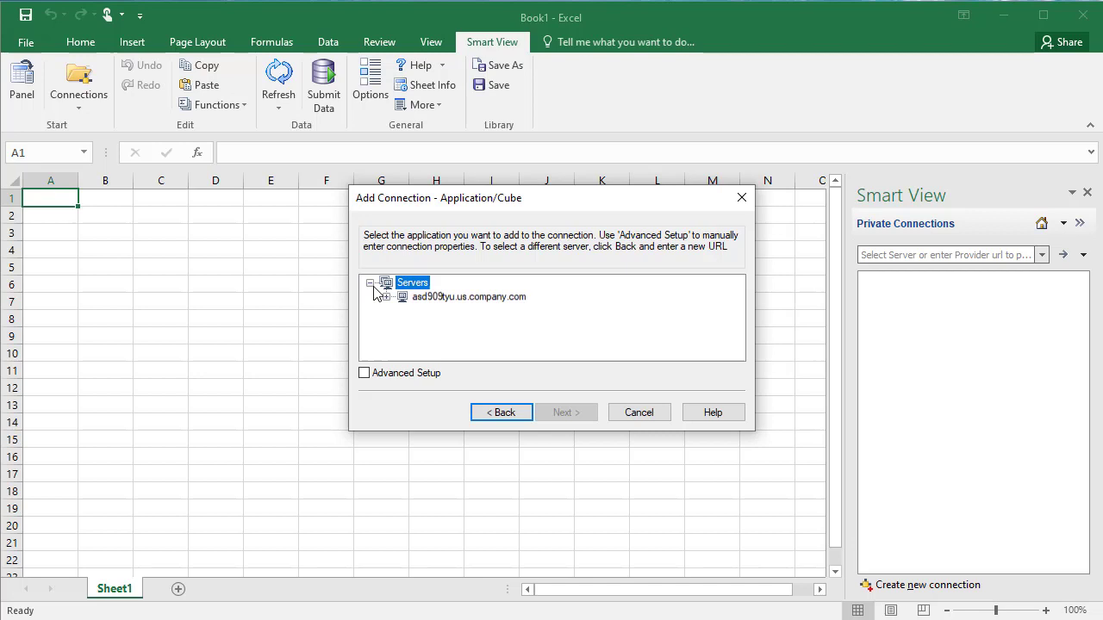
pyautogui.click(387, 297)
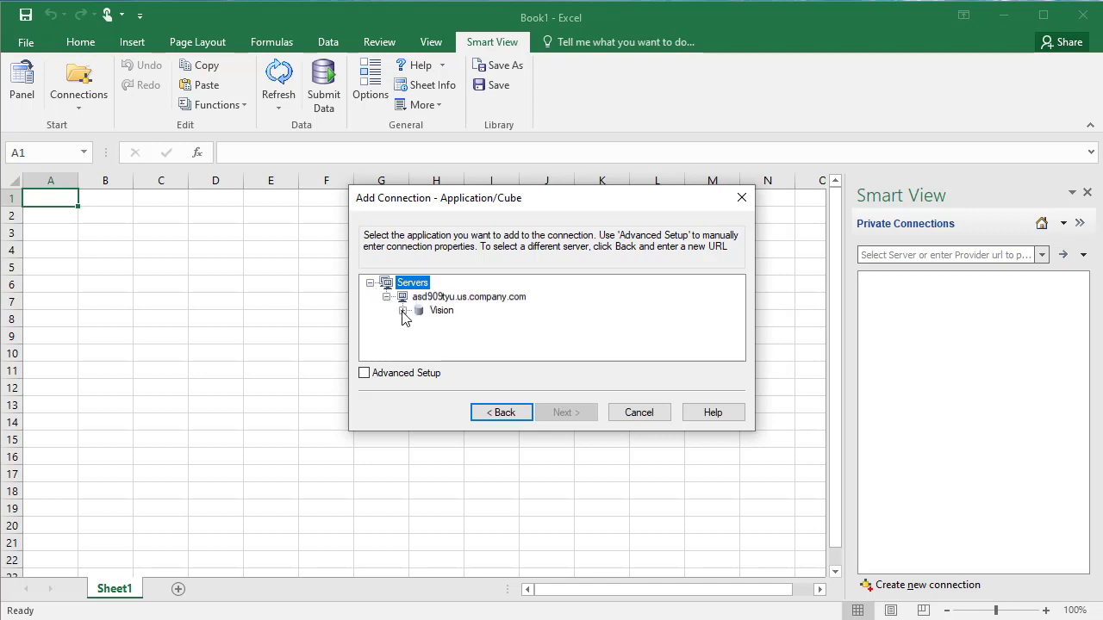
pyautogui.click(402, 311)
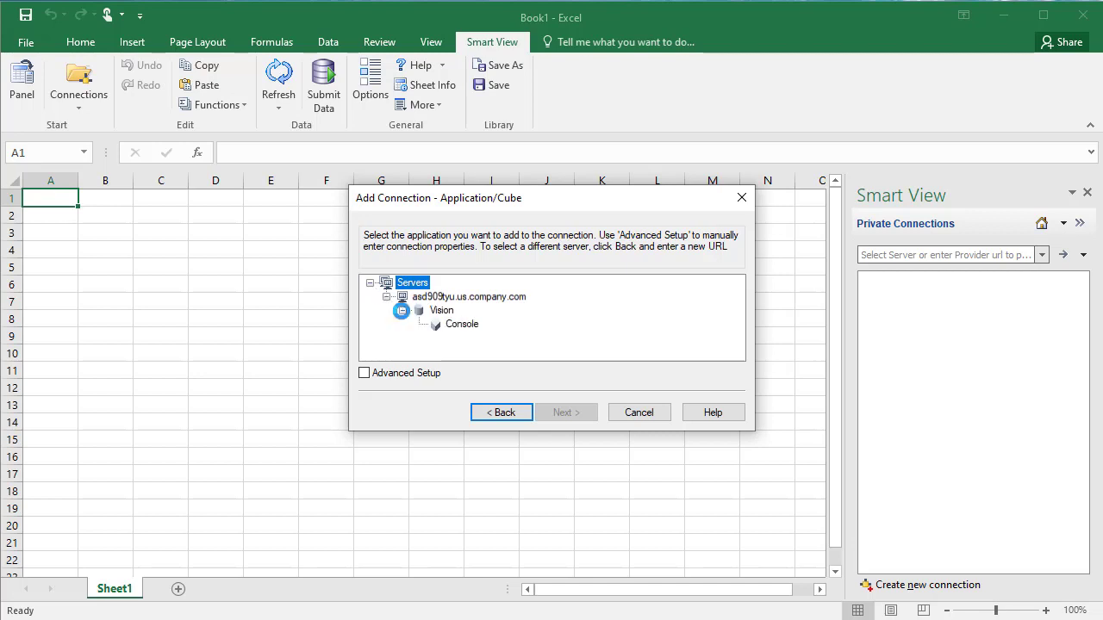
pyautogui.click(462, 325)
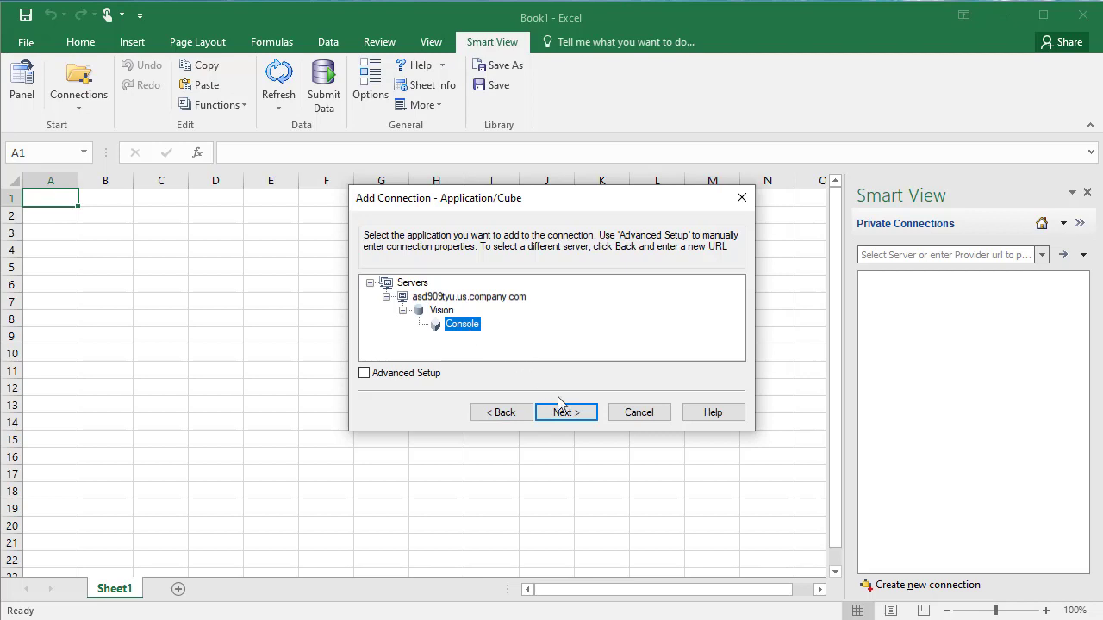
pyautogui.click(570, 414)
pyautogui.write('Ente')
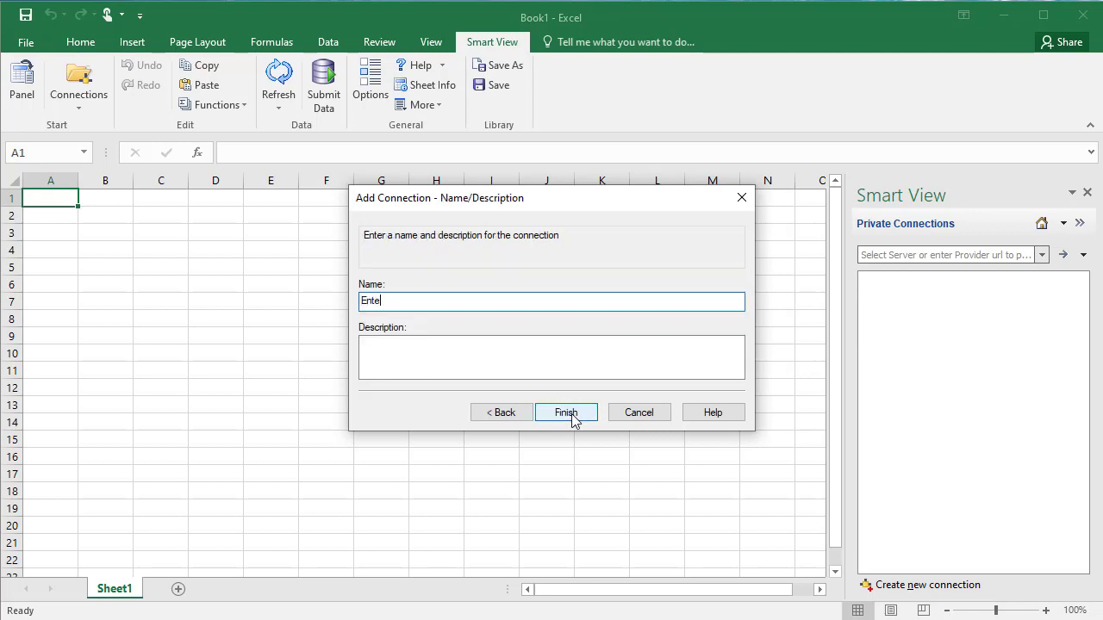
pyautogui.write('rprise Journals')
pyautogui.click(582, 413)
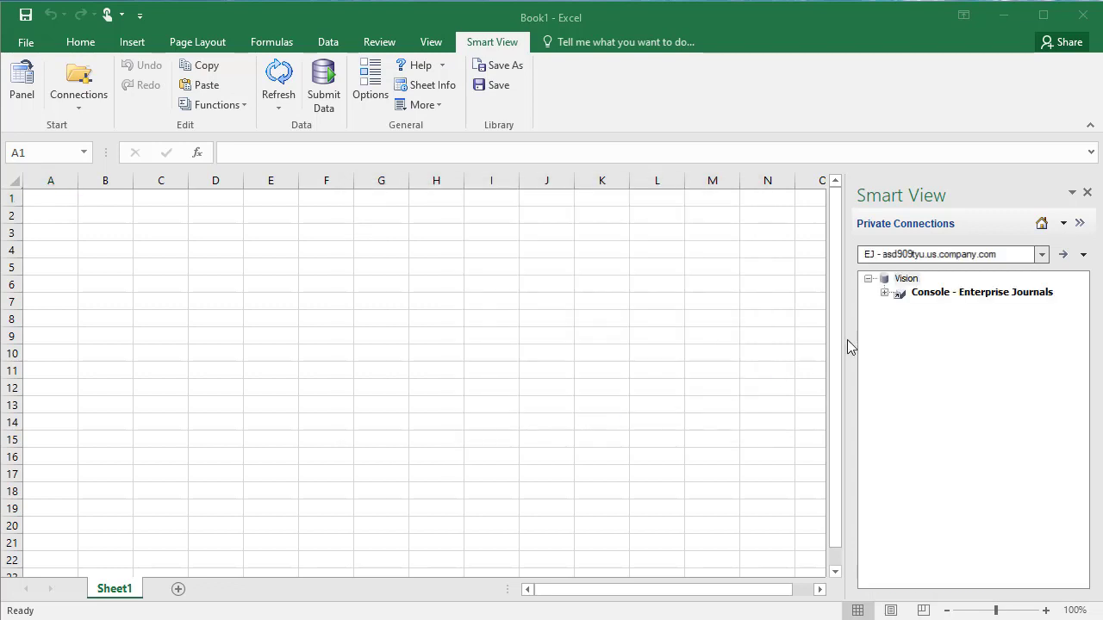
pyautogui.click(885, 293)
# Expand the Work List, widen the panel, show the Enterprise Journals tab, and select Cloud Financials
pyautogui.click(901, 307)
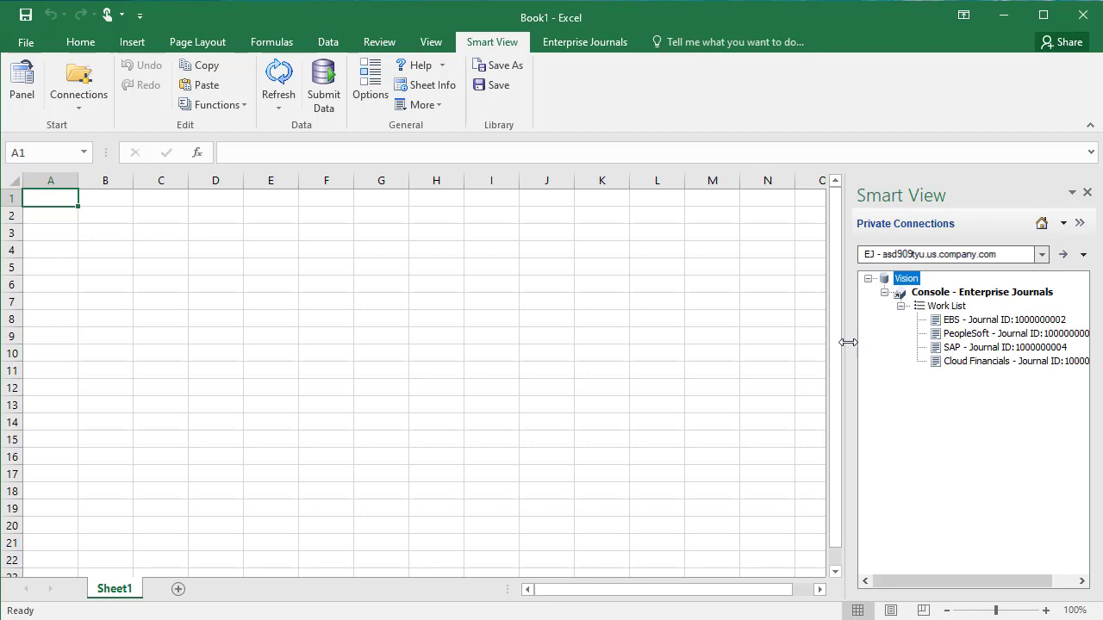
pyautogui.moveTo(852, 353); pyautogui.dragTo(815, 353)
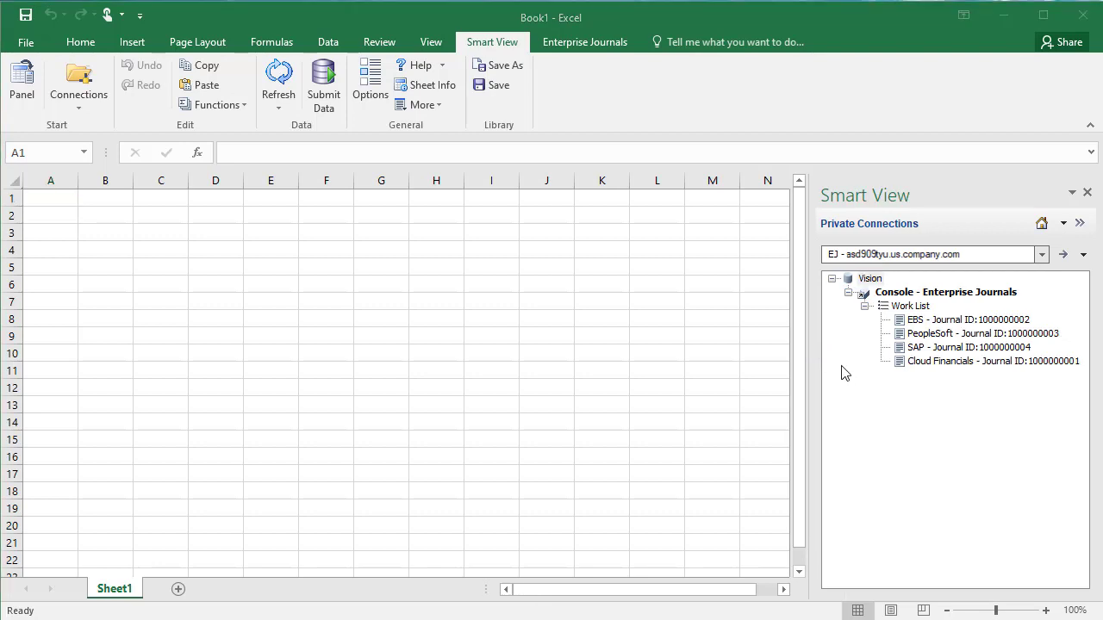
pyautogui.click(586, 42)
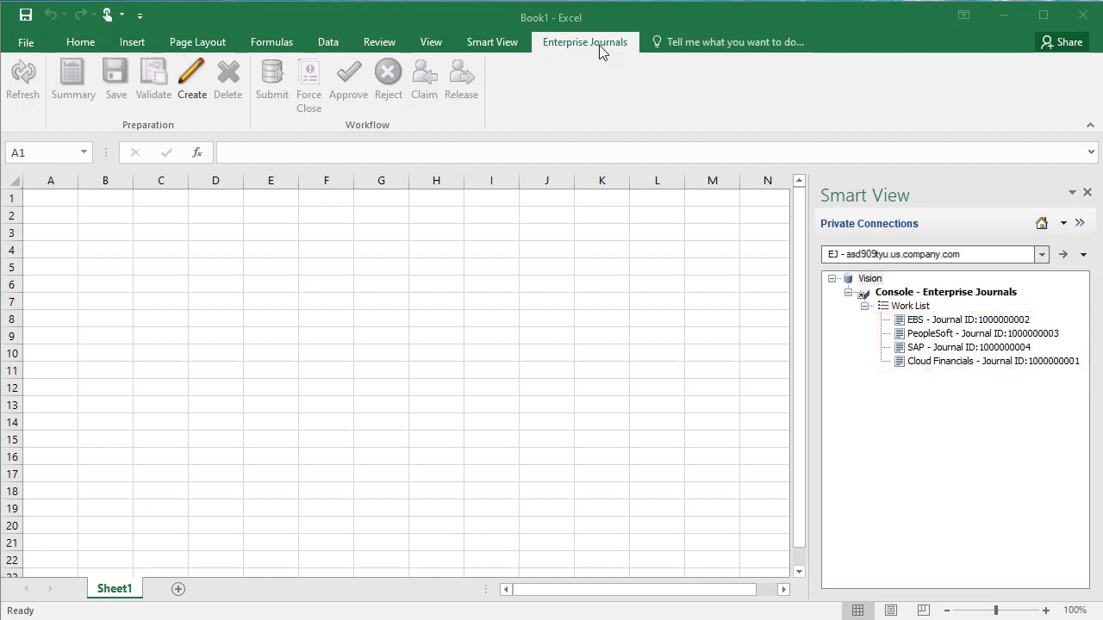
pyautogui.click(994, 362)
# Open the Cloud Financials journal and enter header Maintenance Accrual, currency USD, date 1/12/2022
pyautogui.click(846, 585)
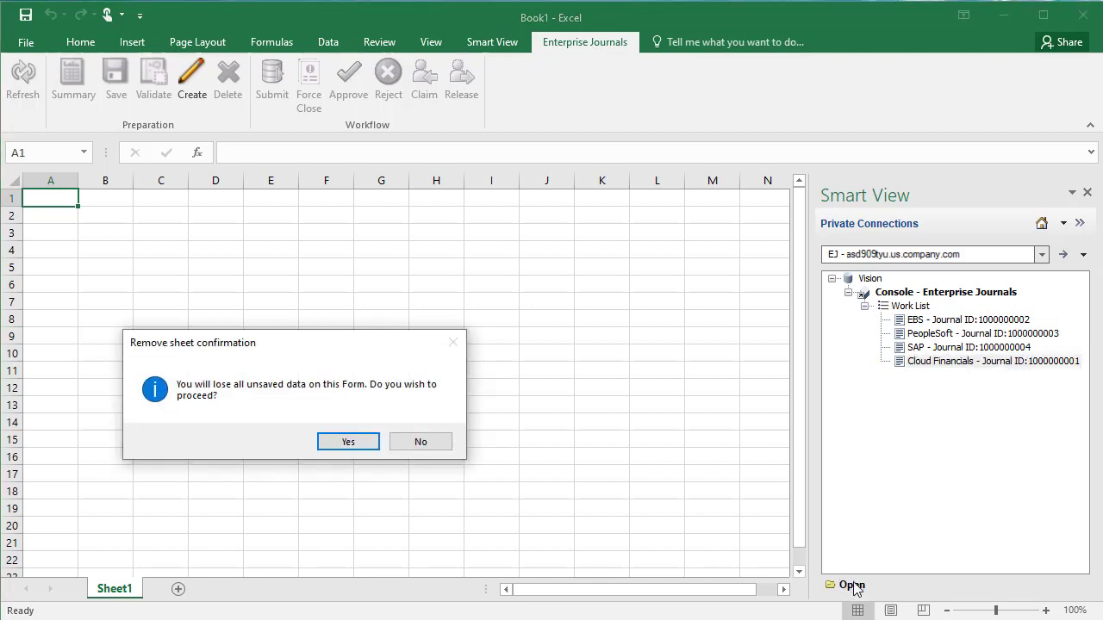
pyautogui.click(364, 443)
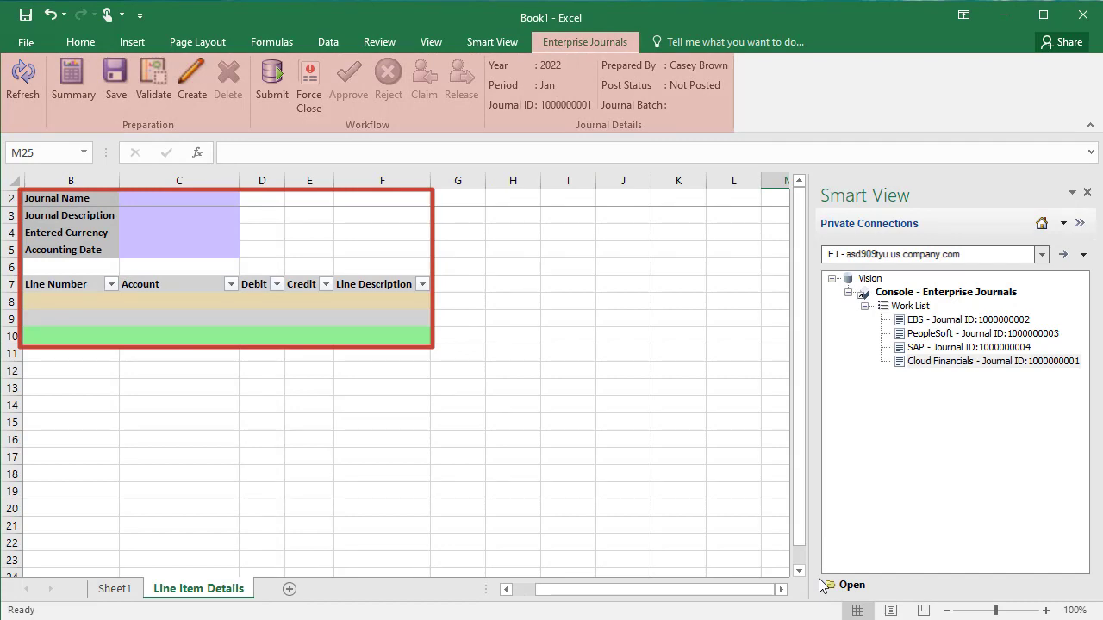
pyautogui.click(197, 199)
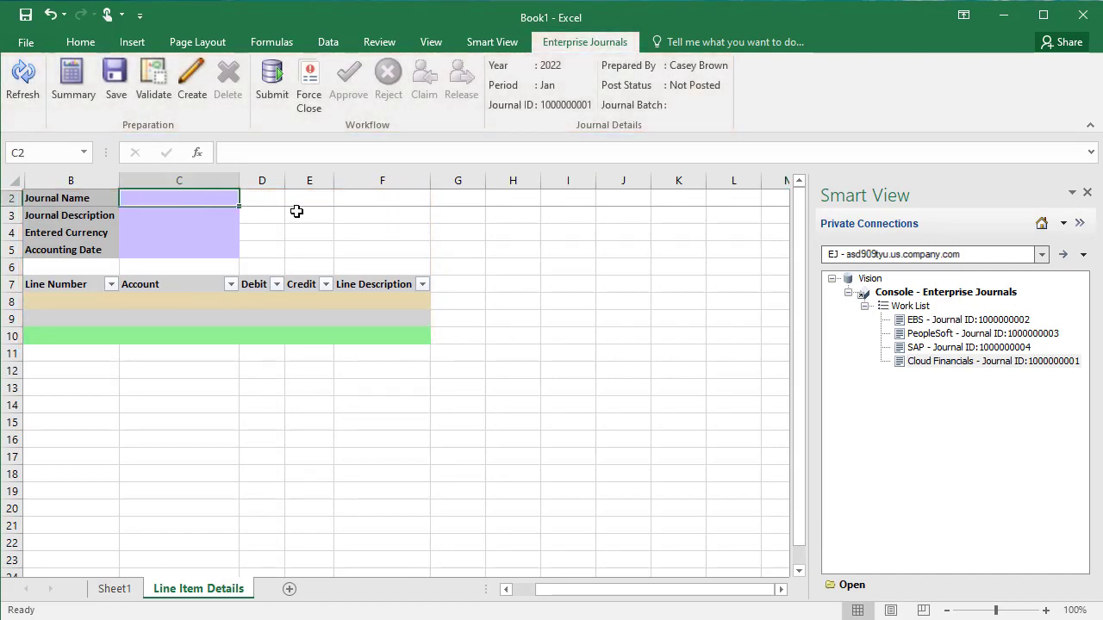
pyautogui.write('Maintenance Accrual')
pyautogui.press('Return')
pyautogui.write('M')
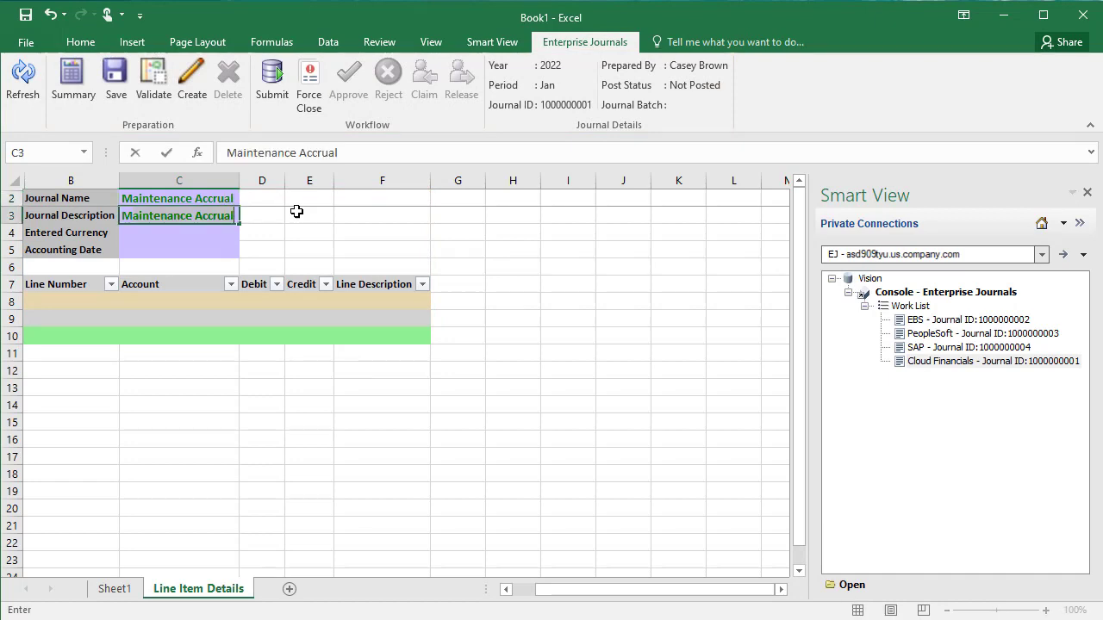
pyautogui.press('Return')
pyautogui.write('USD')
pyautogui.press('Return')
pyautogui.write('1/12/2022')
pyautogui.press('Return')
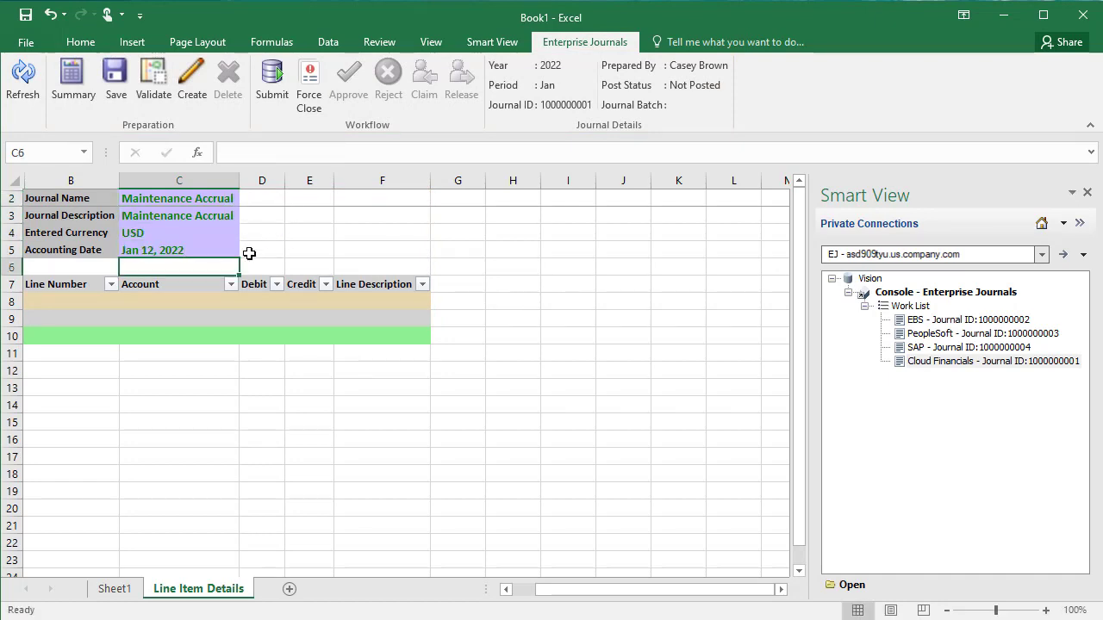
# Enter line 1: account 001, 1000 credit, description ACCOUNTS PAYABLE
pyautogui.click(60, 302)
pyautogui.write('1')
pyautogui.press('Tab')
pyautogui.write('001')
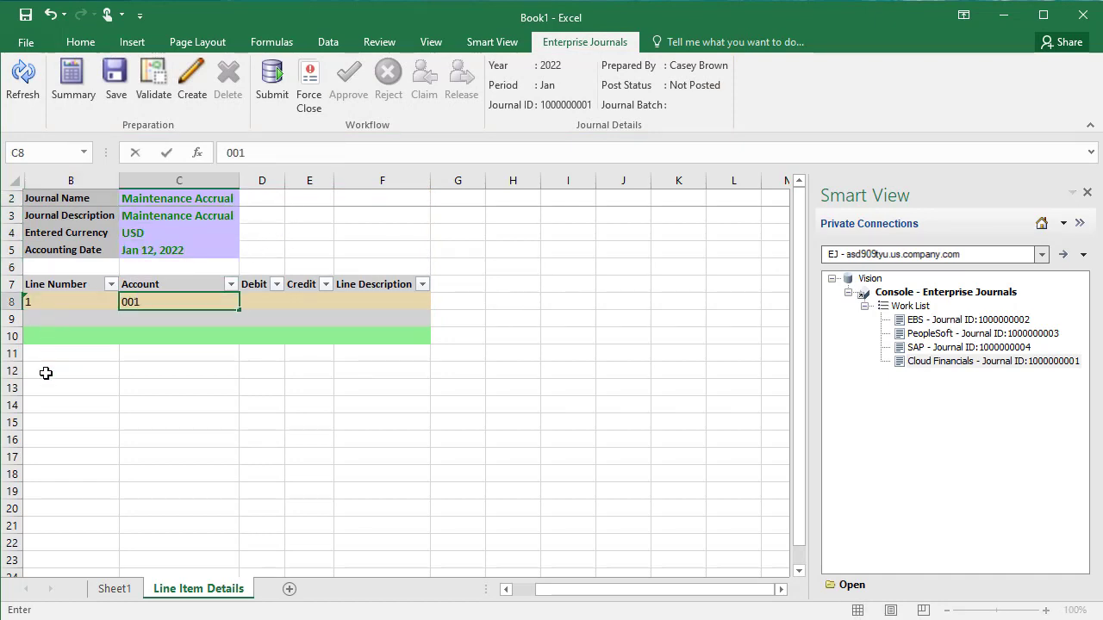
pyautogui.press('Tab')
pyautogui.press('Tab')
pyautogui.write('1000')
pyautogui.press('Tab')
pyautogui.write('ACCOUNTS PAYABLE')
pyautogui.press('Tab')
# Enter line 2 (account 002, 250 debit, MAINTENANCE: BUILDING EXTERIOR) and insert a row at row 10
pyautogui.write('2')
pyautogui.press('Tab')
pyautogui.write('002')
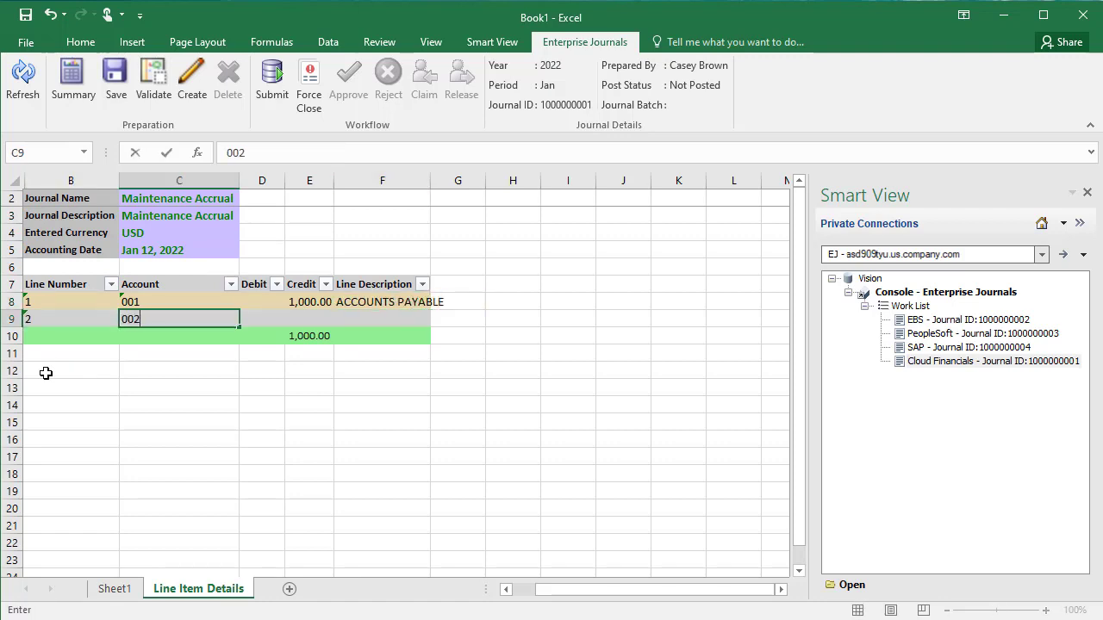
pyautogui.press('Tab')
pyautogui.write('250')
pyautogui.press('Tab')
pyautogui.press('Tab')
pyautogui.write('MAINTENANCE: BUILDING EXTE')
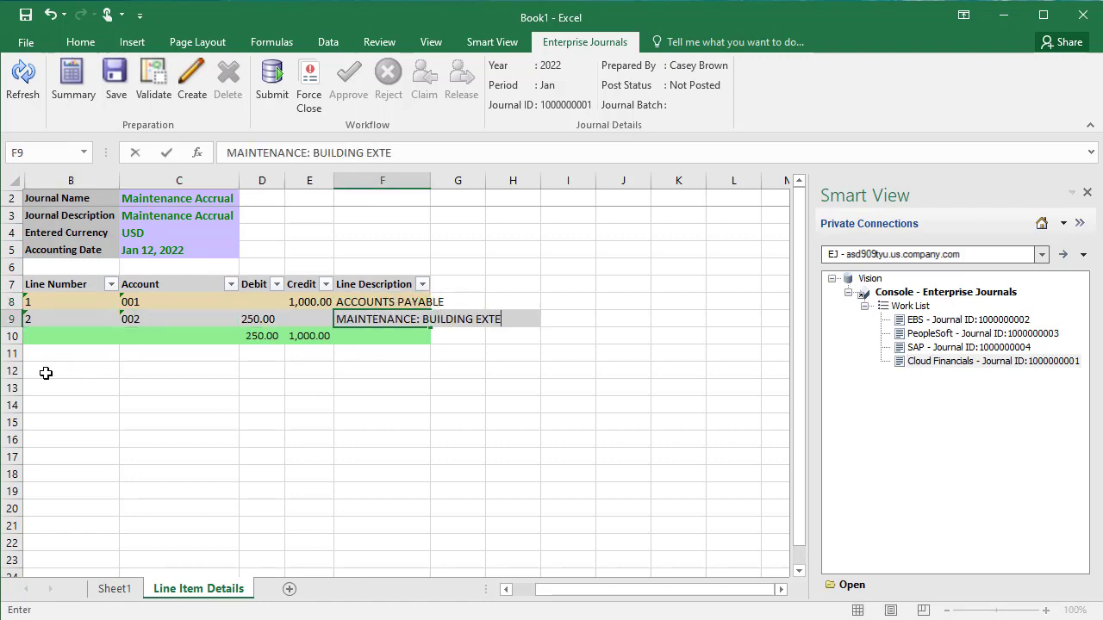
pyautogui.write('RIOR')
pyautogui.press('Return')
pyautogui.click(13, 336)
pyautogui.rightClick(13, 336)
pyautogui.click(78, 459)
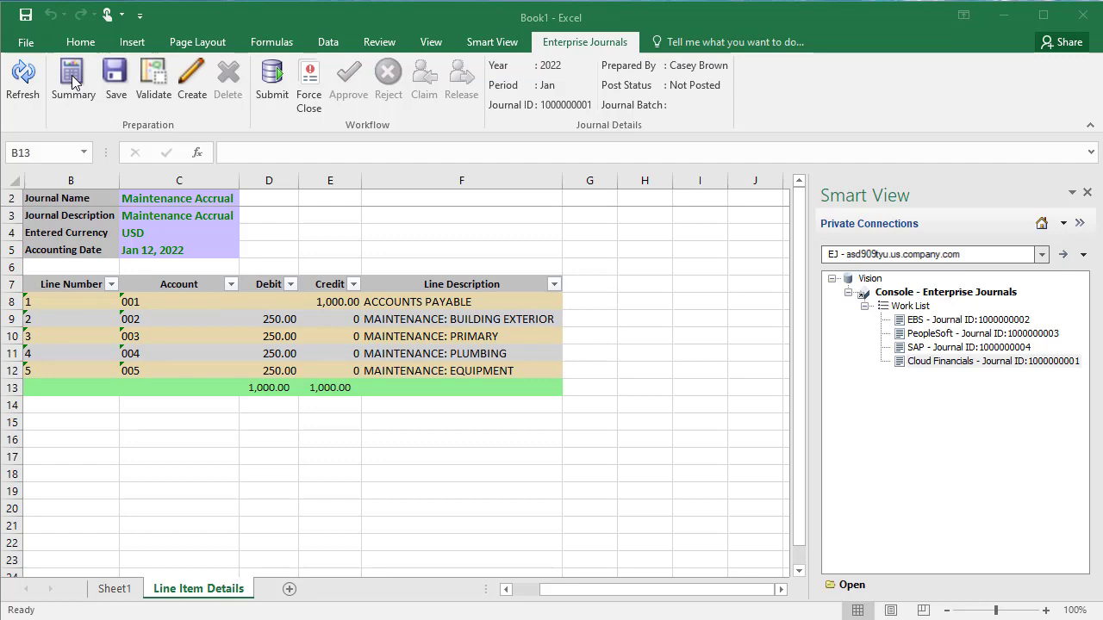
# Review the journal summary's instructions, alerts, workflow and questions, answering Yes to the documentation question
pyautogui.click(72, 75)
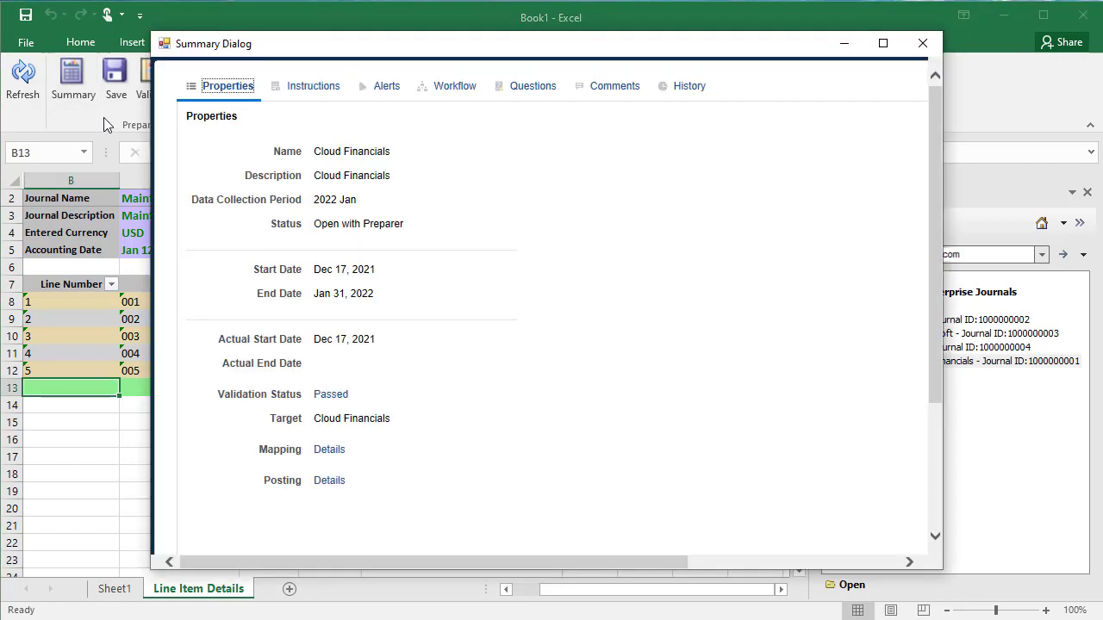
pyautogui.click(311, 89)
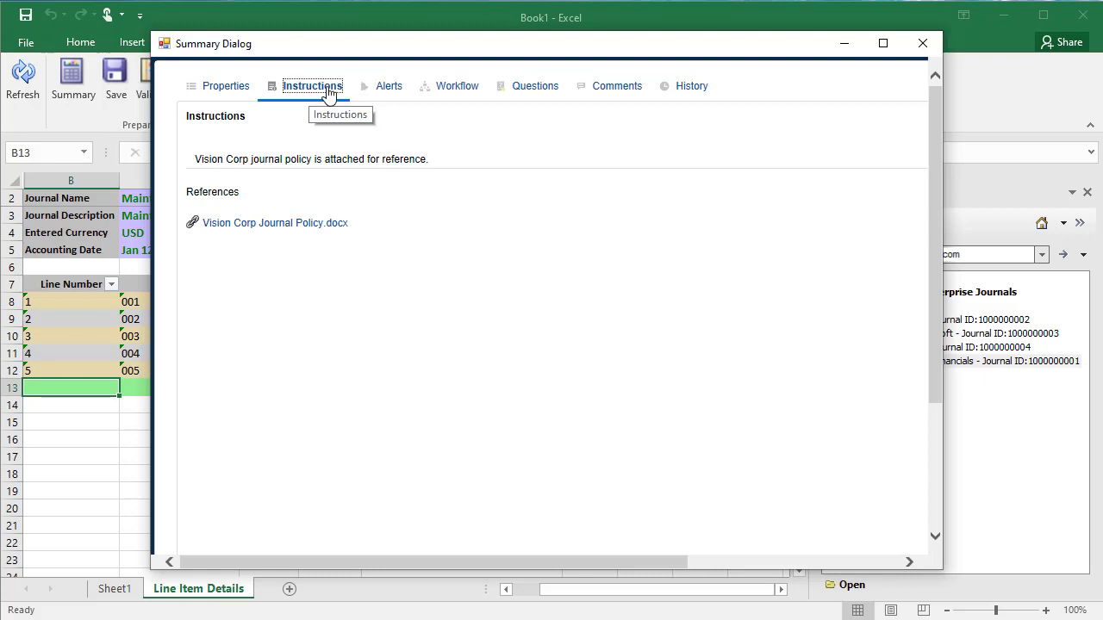
pyautogui.click(387, 89)
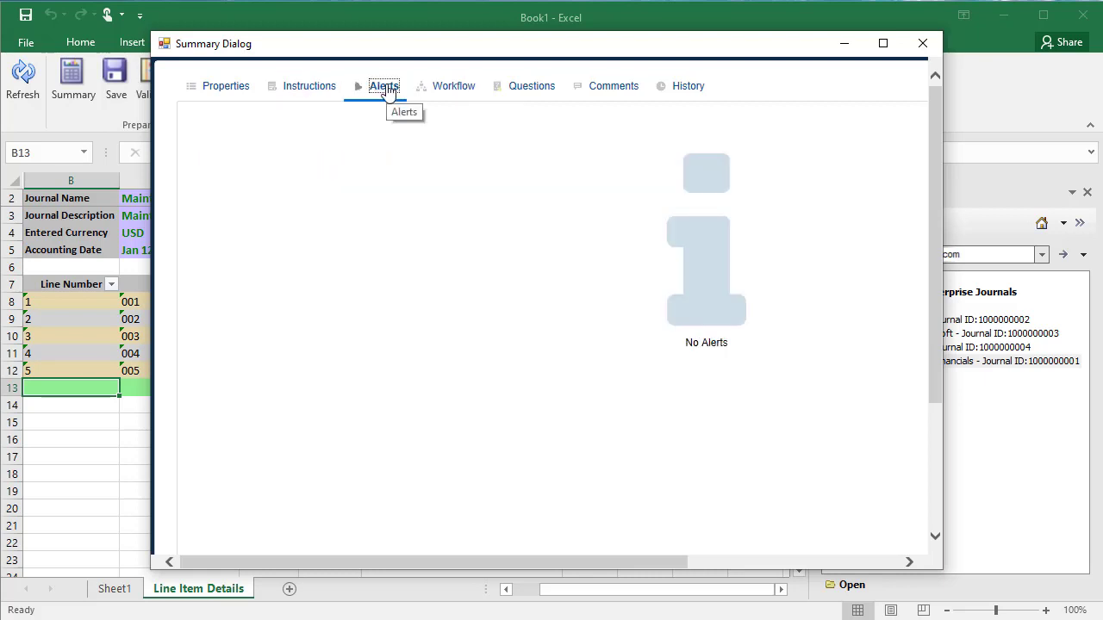
pyautogui.click(451, 90)
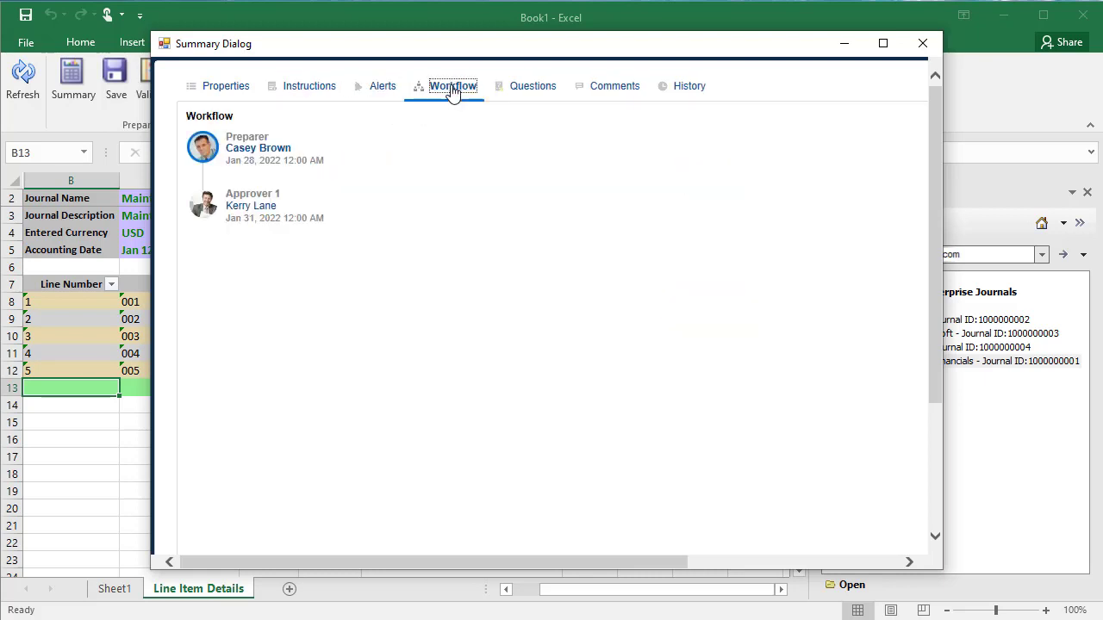
pyautogui.click(527, 89)
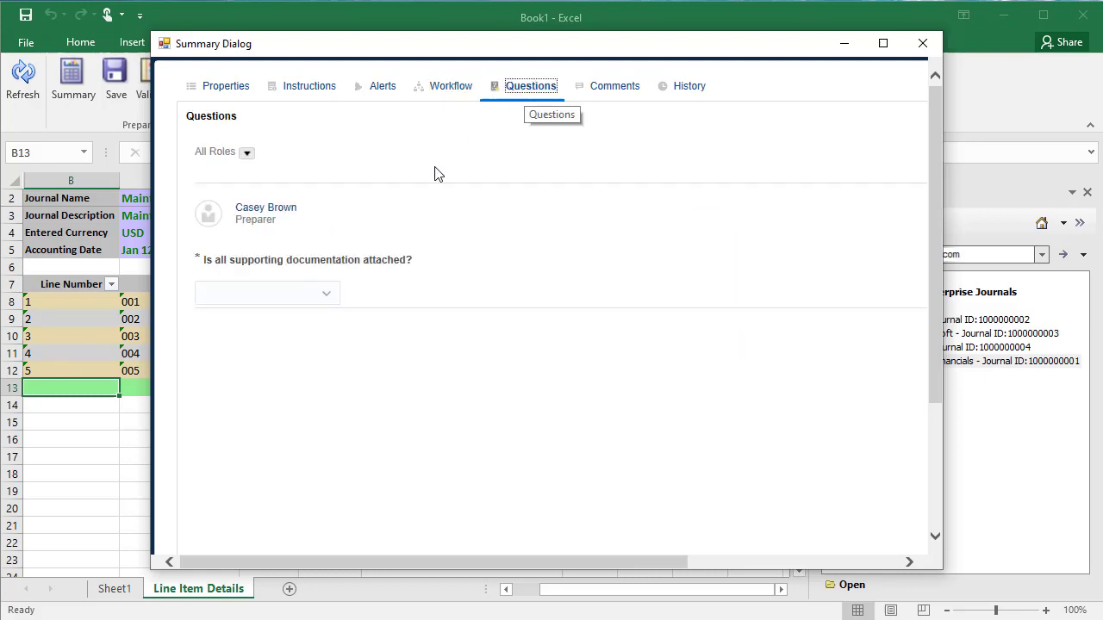
pyautogui.click(326, 294)
pyautogui.click(277, 344)
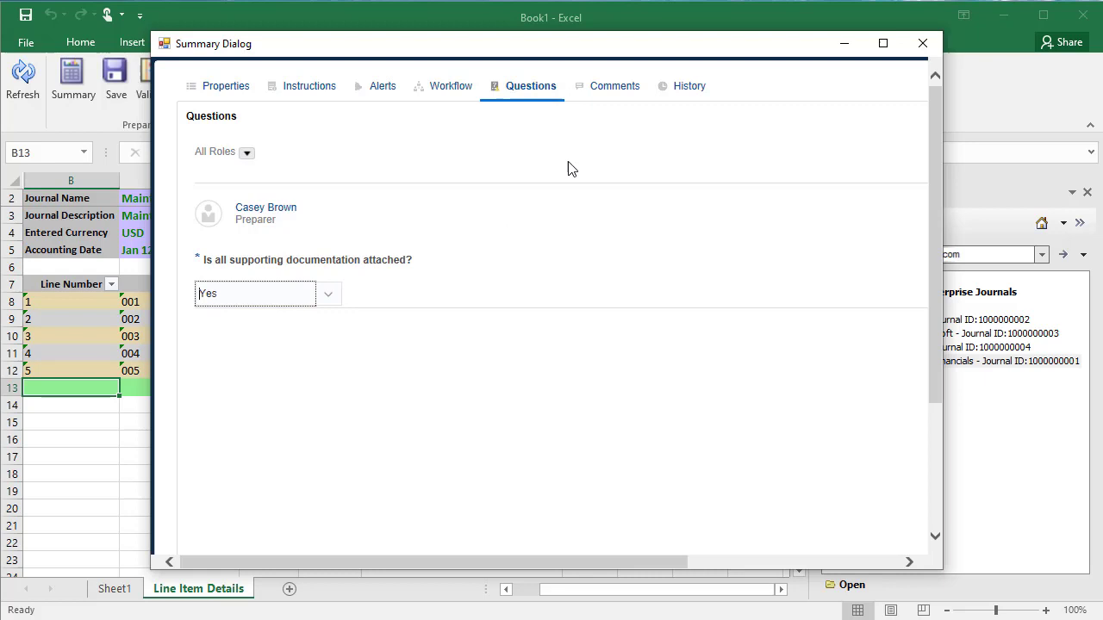
# Post the comment 'Data entry complete.' and review the journal's activity history
pyautogui.click(613, 88)
pyautogui.write('Data')
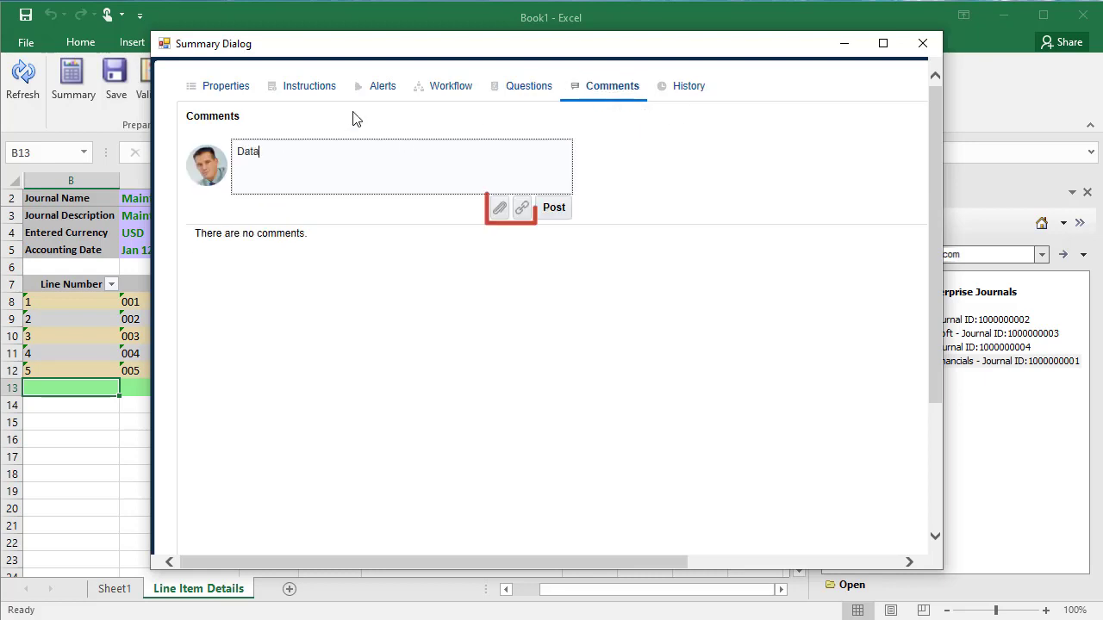
pyautogui.write(' entry complete.')
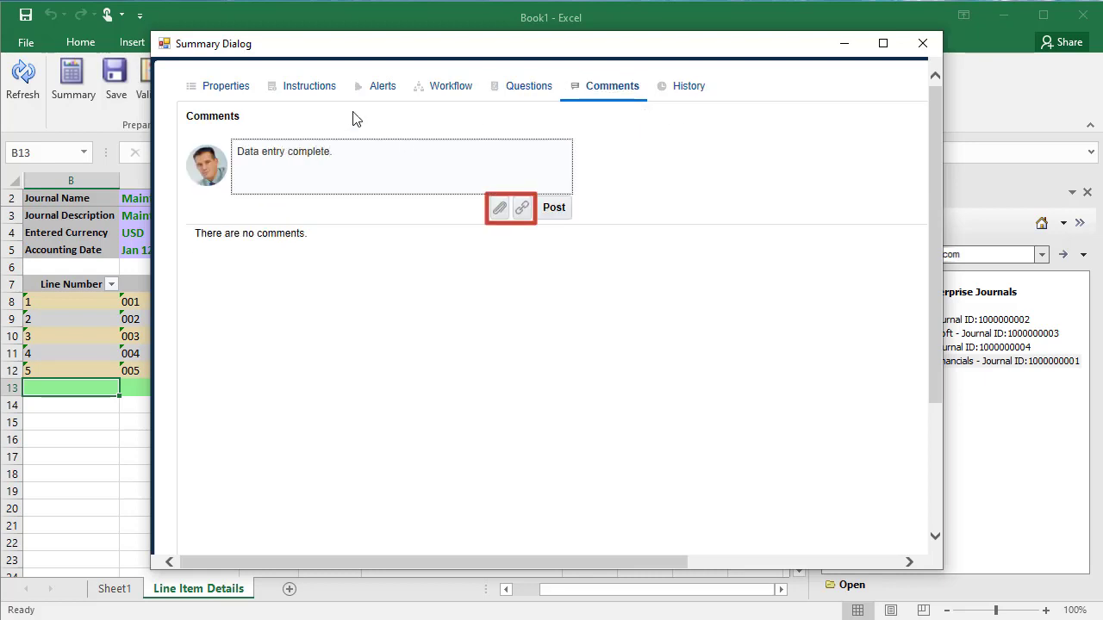
pyautogui.click(554, 208)
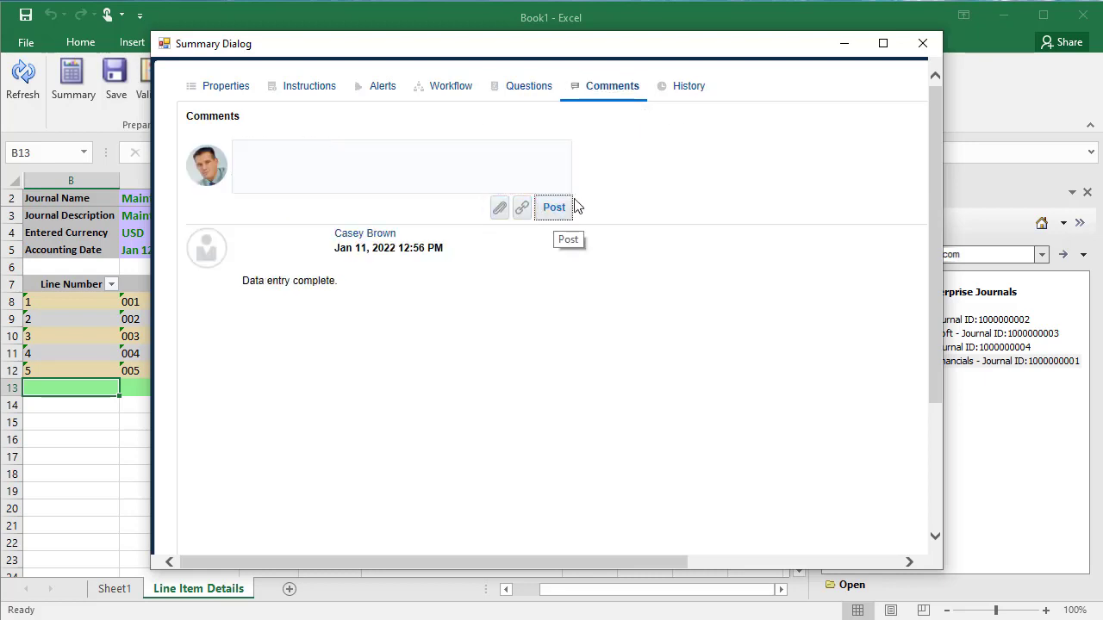
pyautogui.click(687, 86)
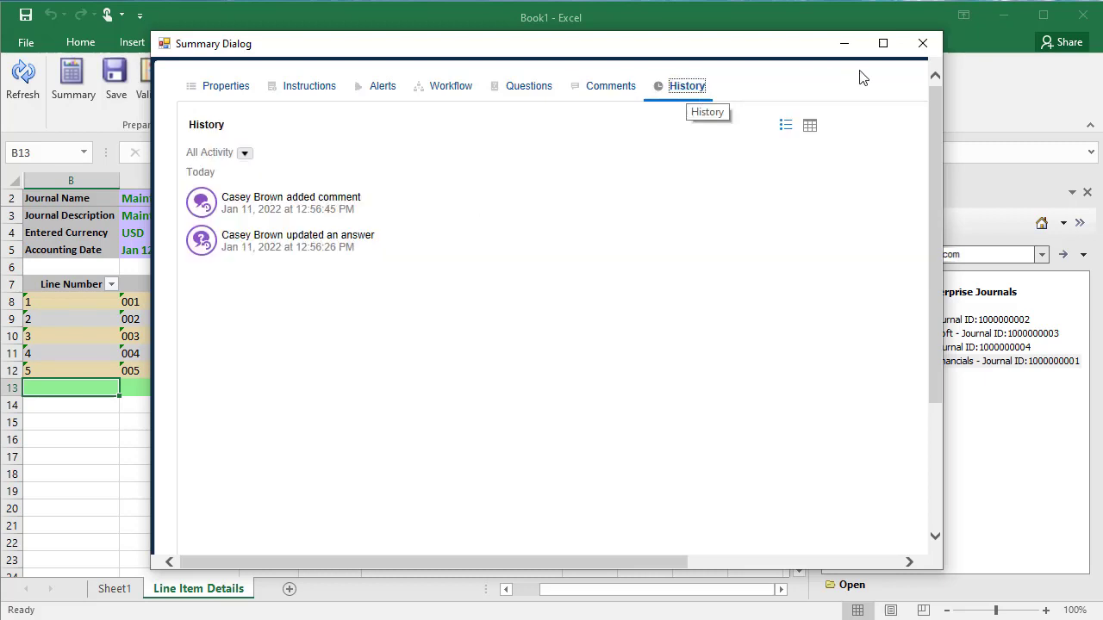
# Close the summary, save the Maintenance Accrual journal, and validate it with all five checks Valid
pyautogui.click(921, 47)
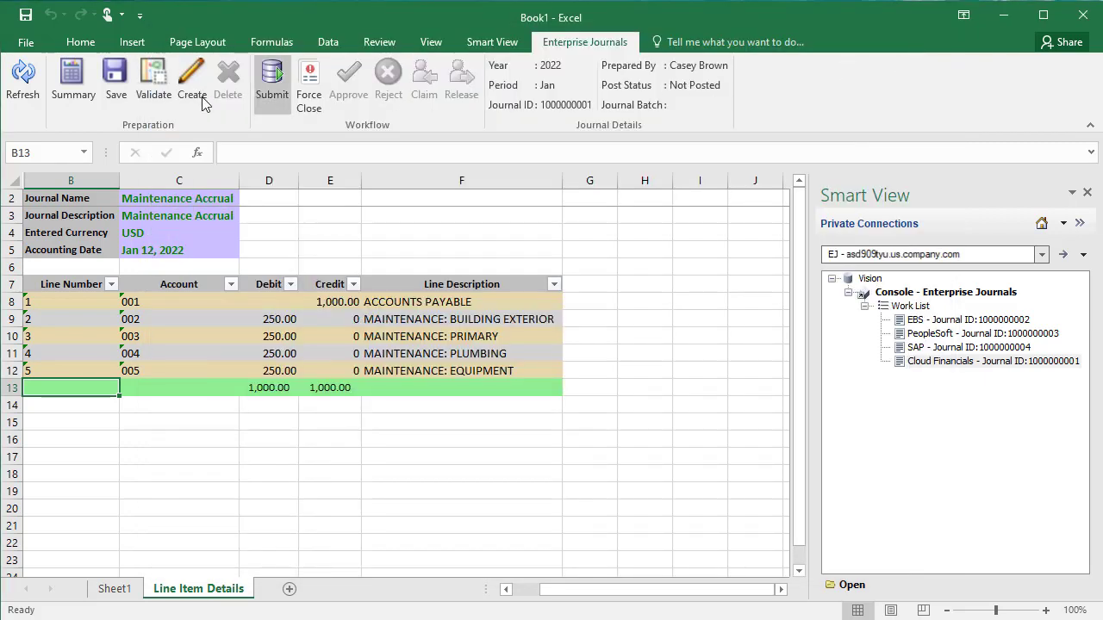
pyautogui.click(116, 79)
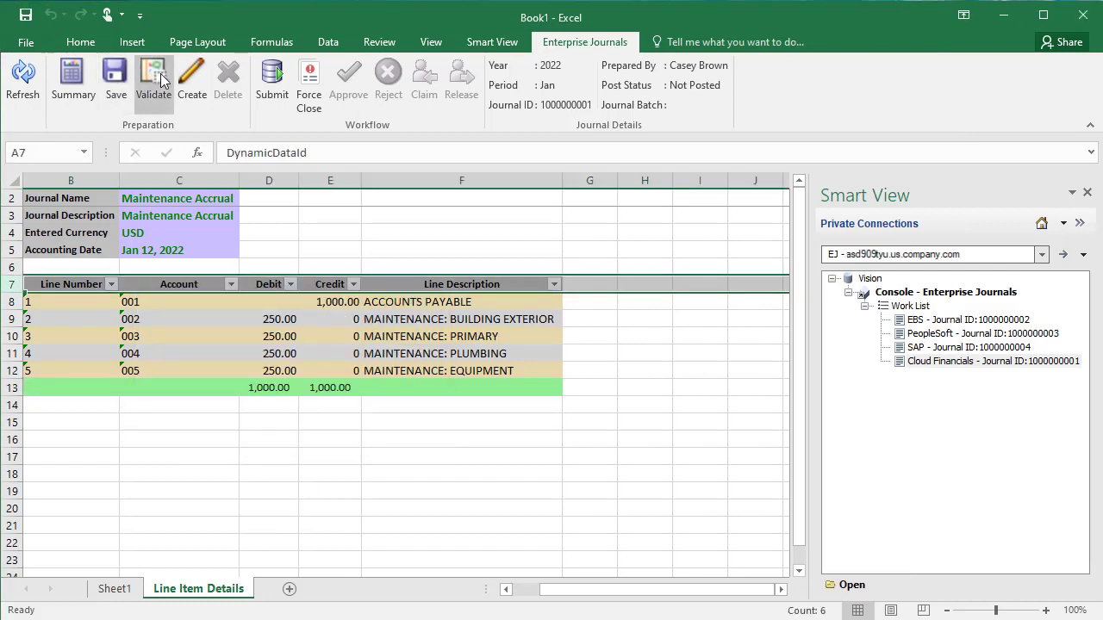
pyautogui.click(160, 73)
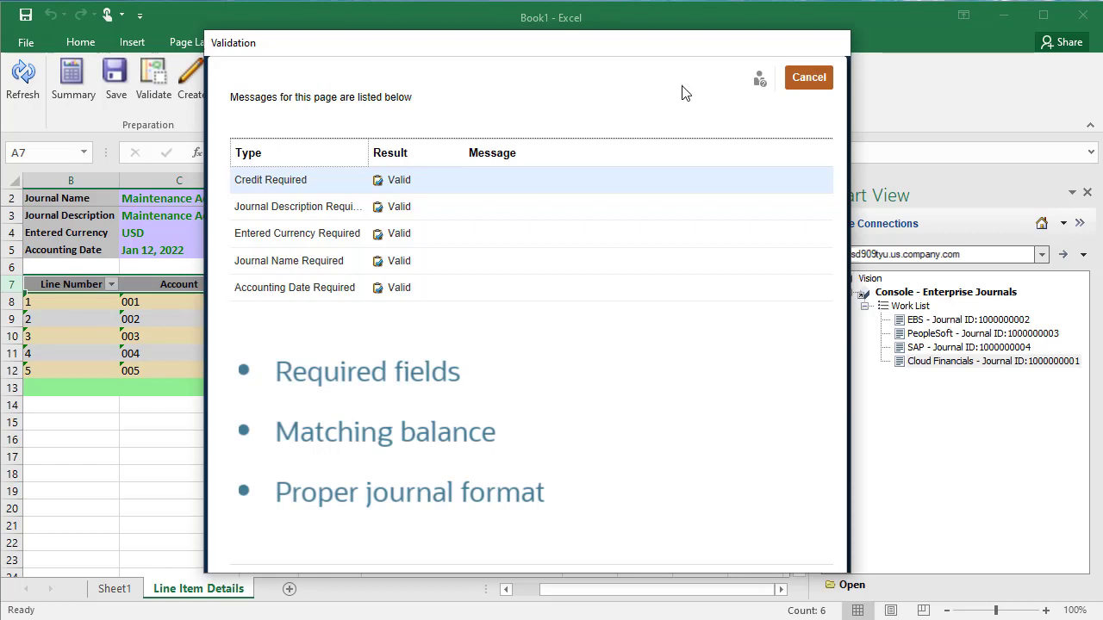
pyautogui.click(814, 77)
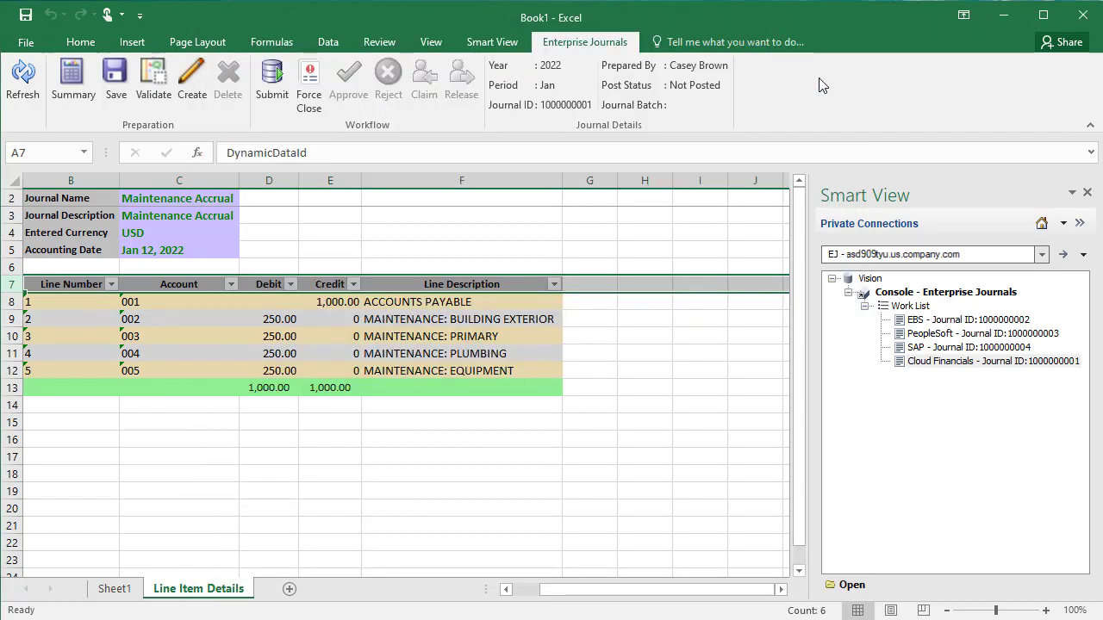
# Submit the journal for approval, acknowledge the success message, and add blank worksheet Sheet10
pyautogui.click(274, 84)
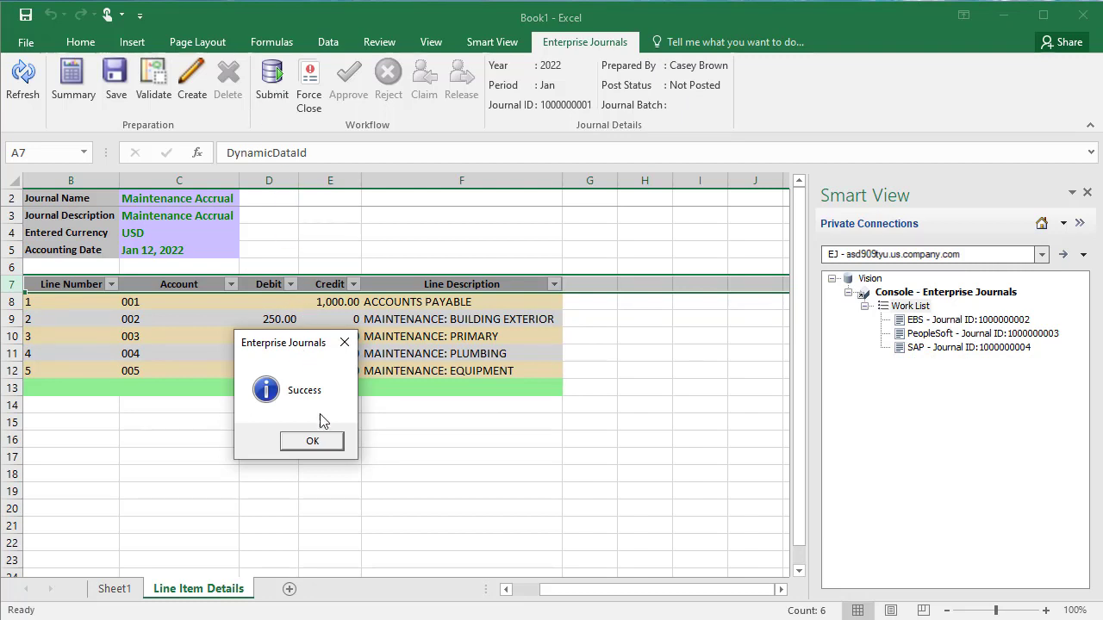
pyautogui.click(328, 446)
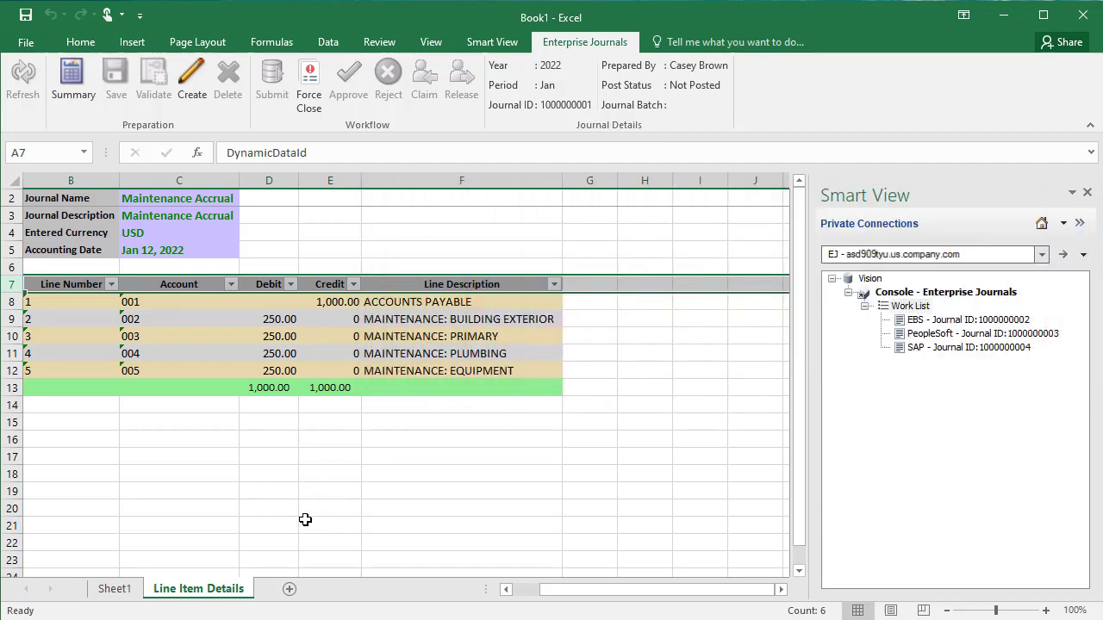
pyautogui.click(290, 589)
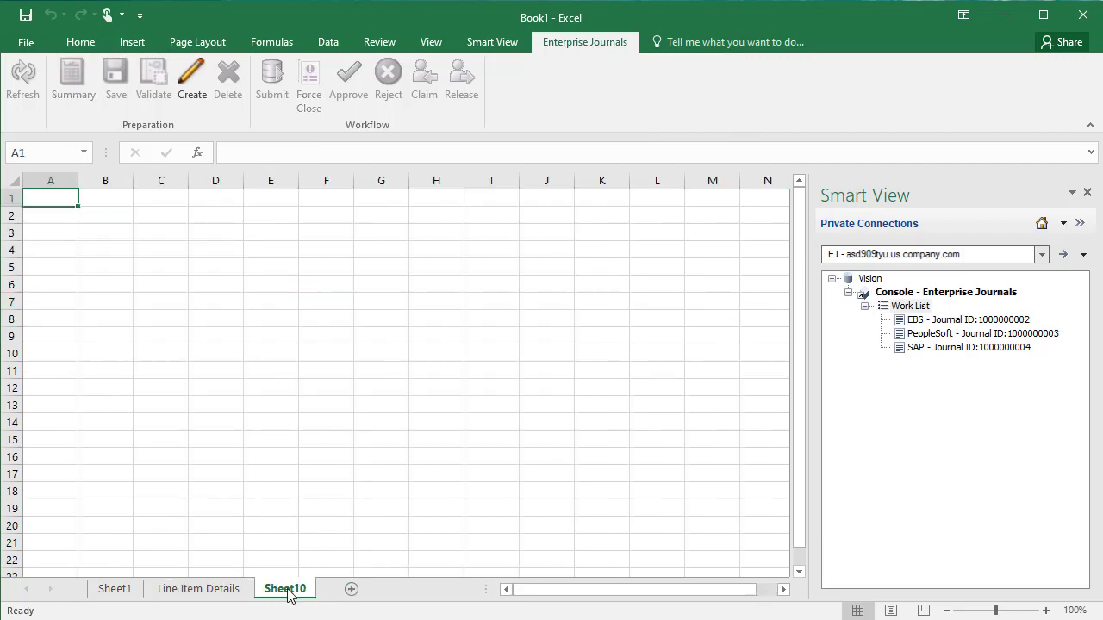
# Create a 2022 Jan Cloud Financials ad hoc journal with the second listed user as approver
pyautogui.click(191, 81)
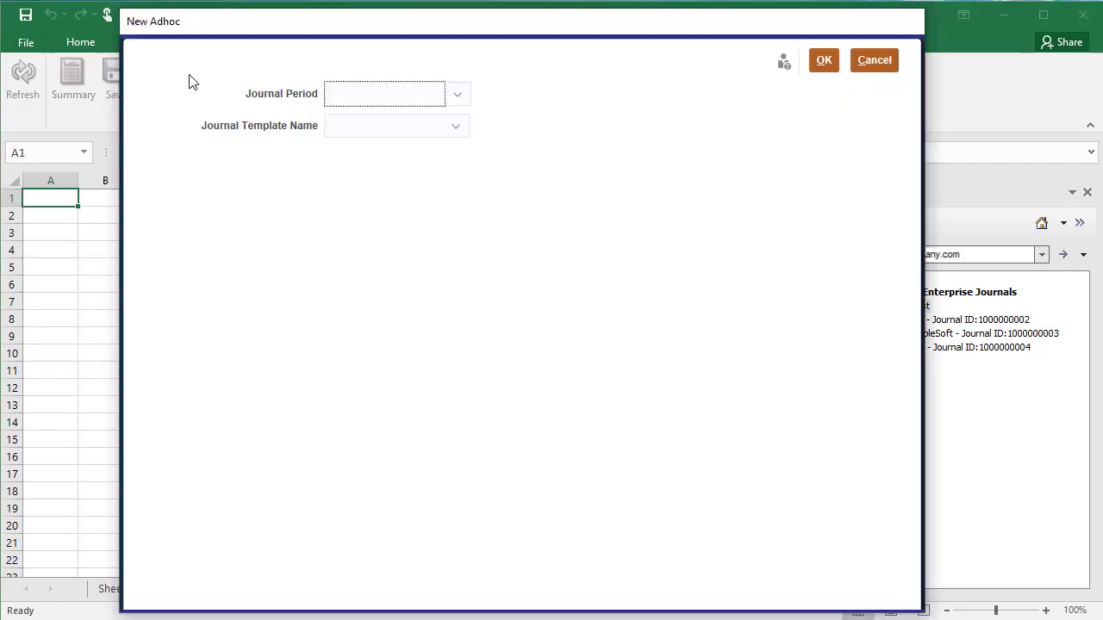
pyautogui.click(453, 97)
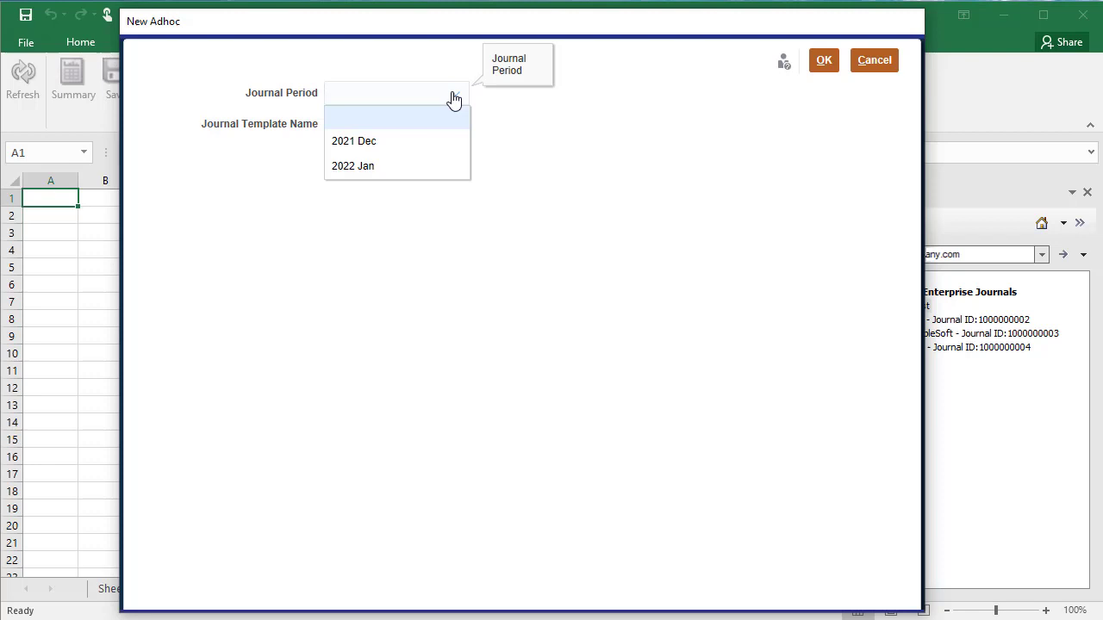
pyautogui.click(364, 166)
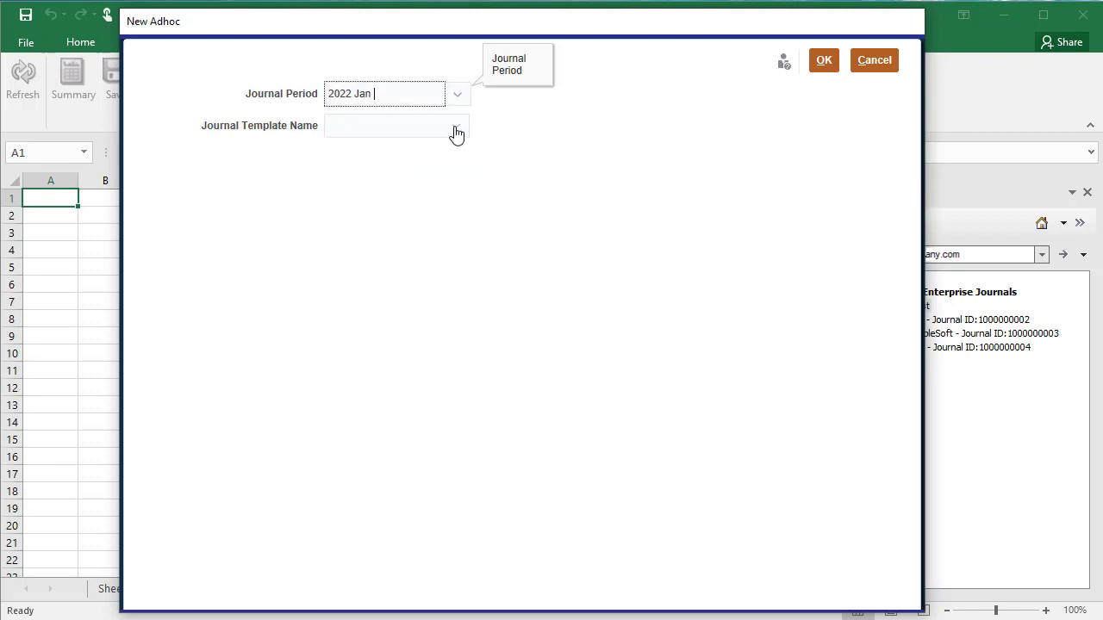
pyautogui.click(454, 128)
pyautogui.click(399, 173)
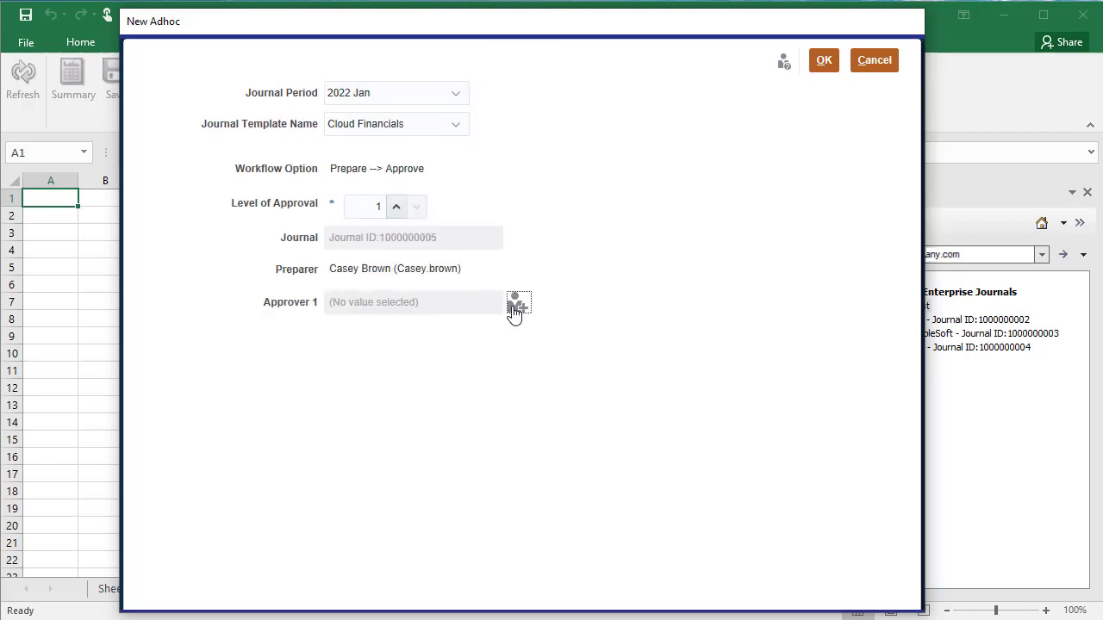
pyautogui.click(516, 304)
pyautogui.click(580, 143)
pyautogui.click(487, 277)
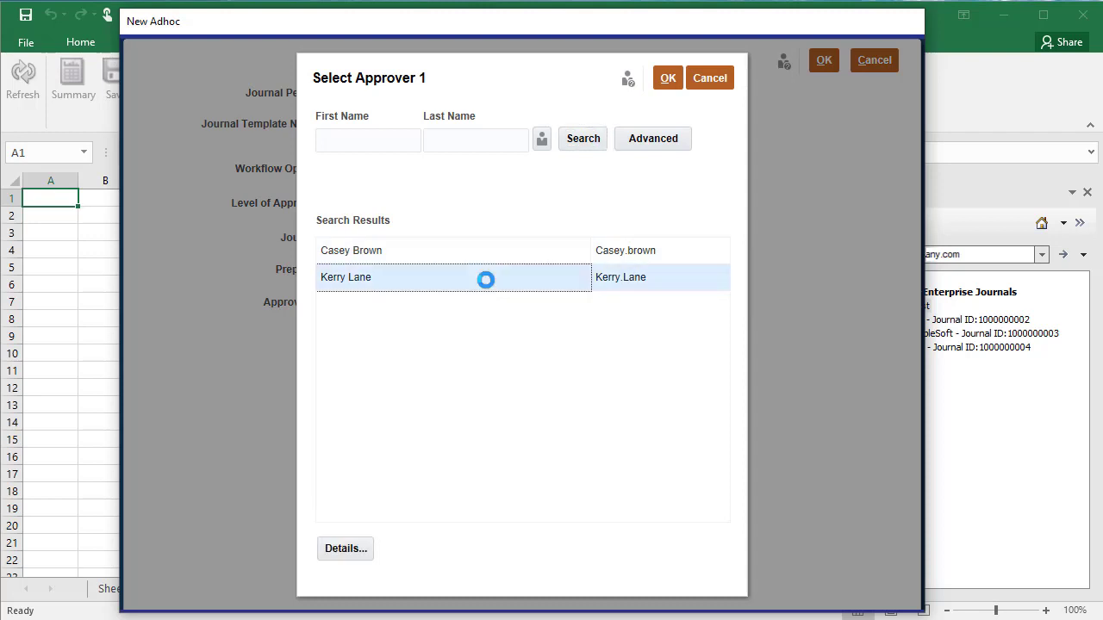
pyautogui.click(667, 78)
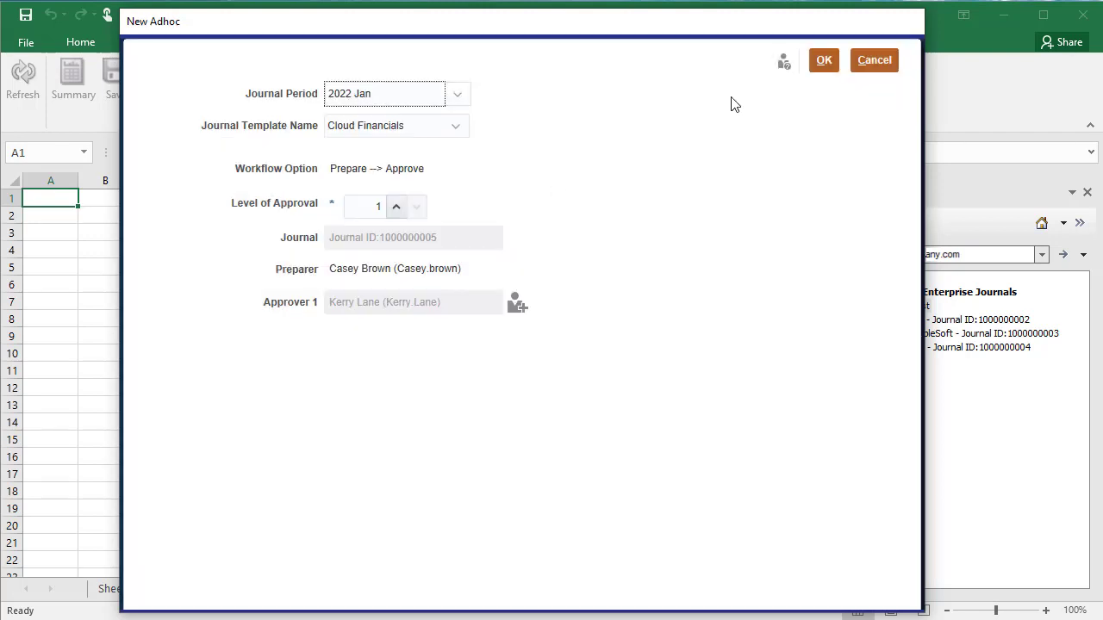
pyautogui.click(824, 62)
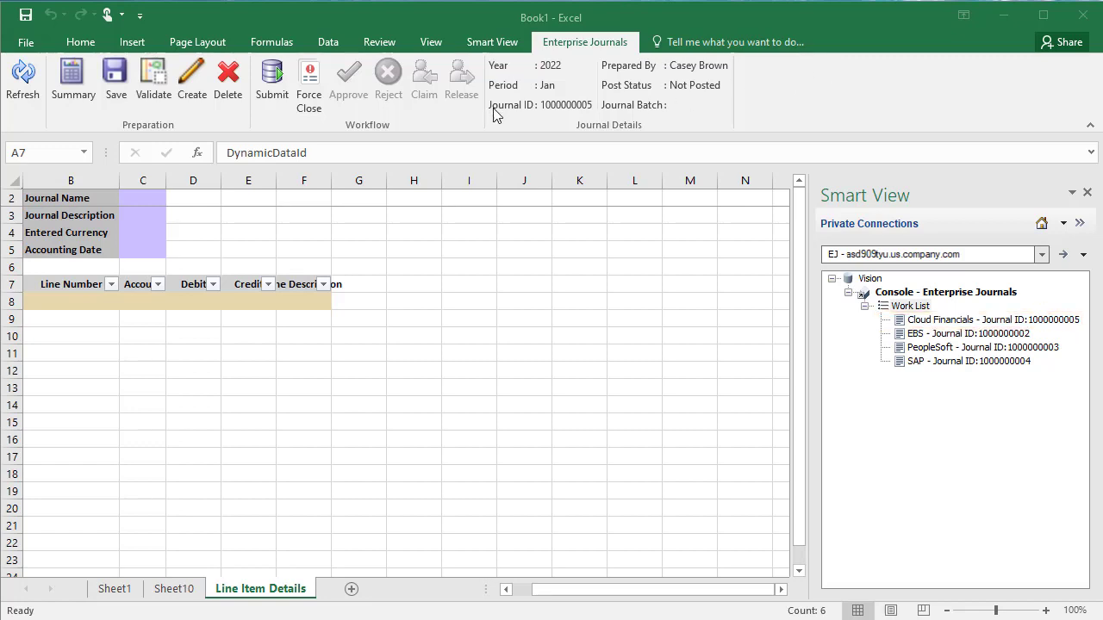
# Permanently delete the new ad hoc journal and acknowledge the success message
pyautogui.click(229, 76)
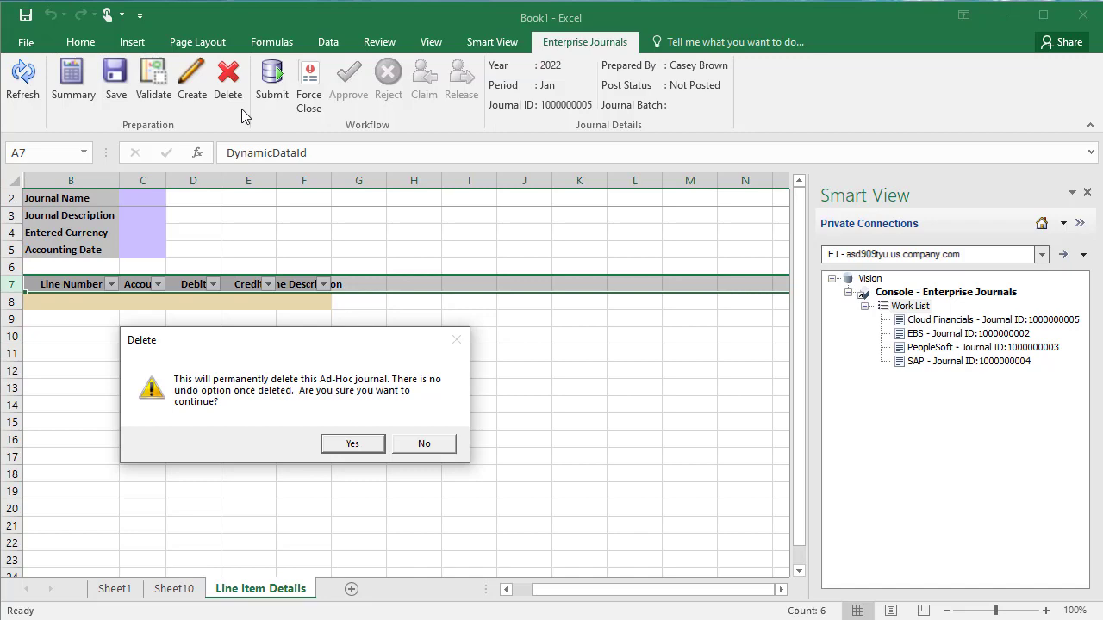
pyautogui.click(353, 443)
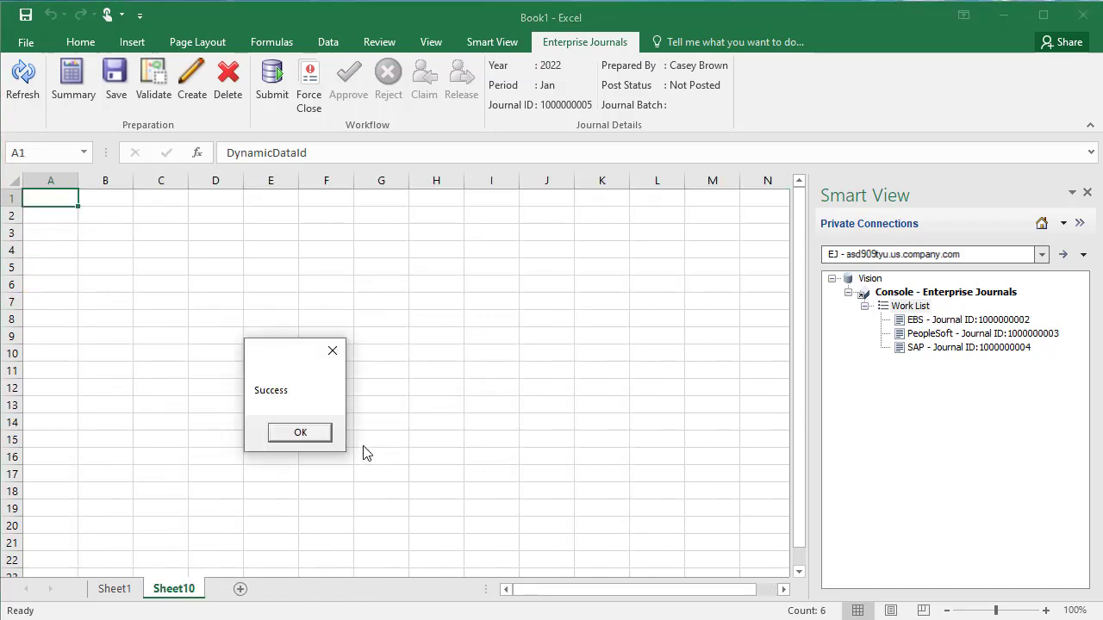
pyautogui.click(300, 432)
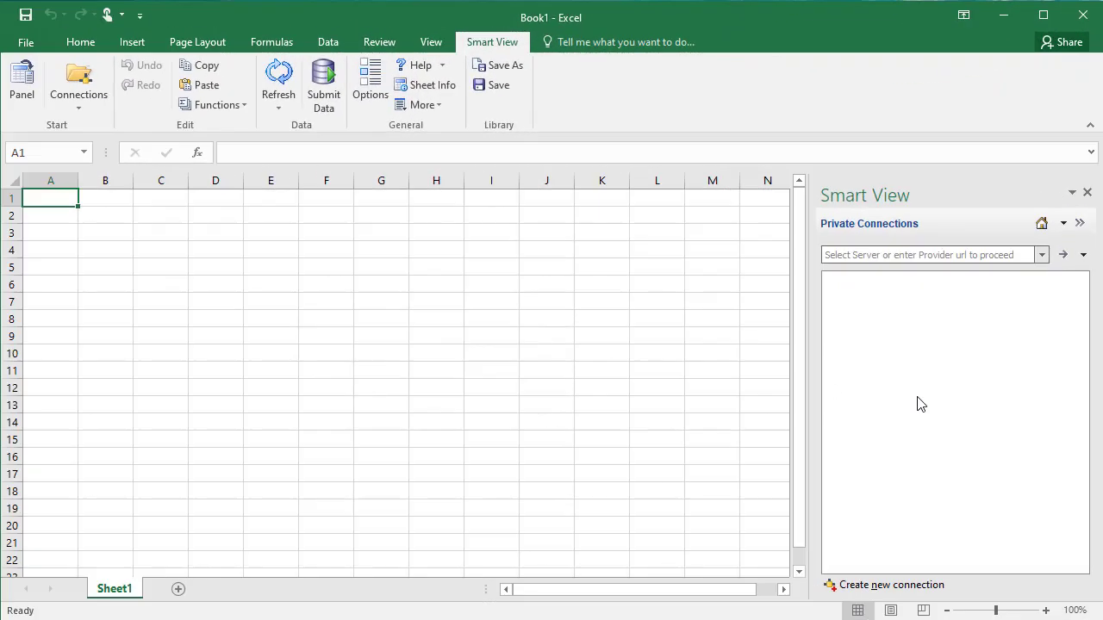
# Add a Smart View HTTP connection to the consolidation application as the approver, named after them, and expand it
pyautogui.click(892, 586)
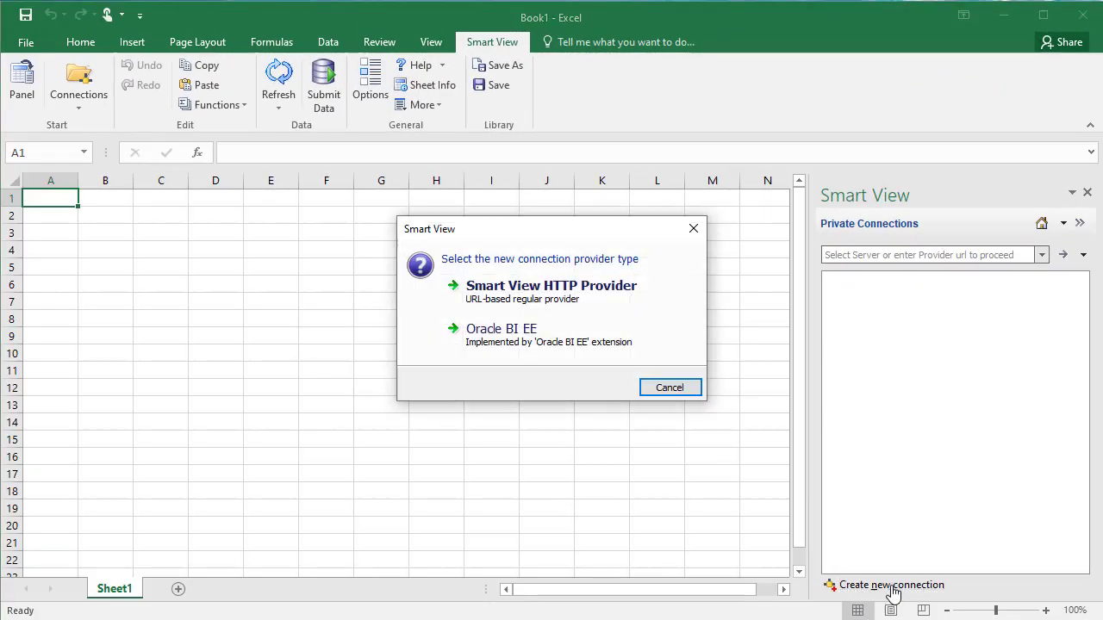
pyautogui.click(560, 291)
pyautogui.click(570, 415)
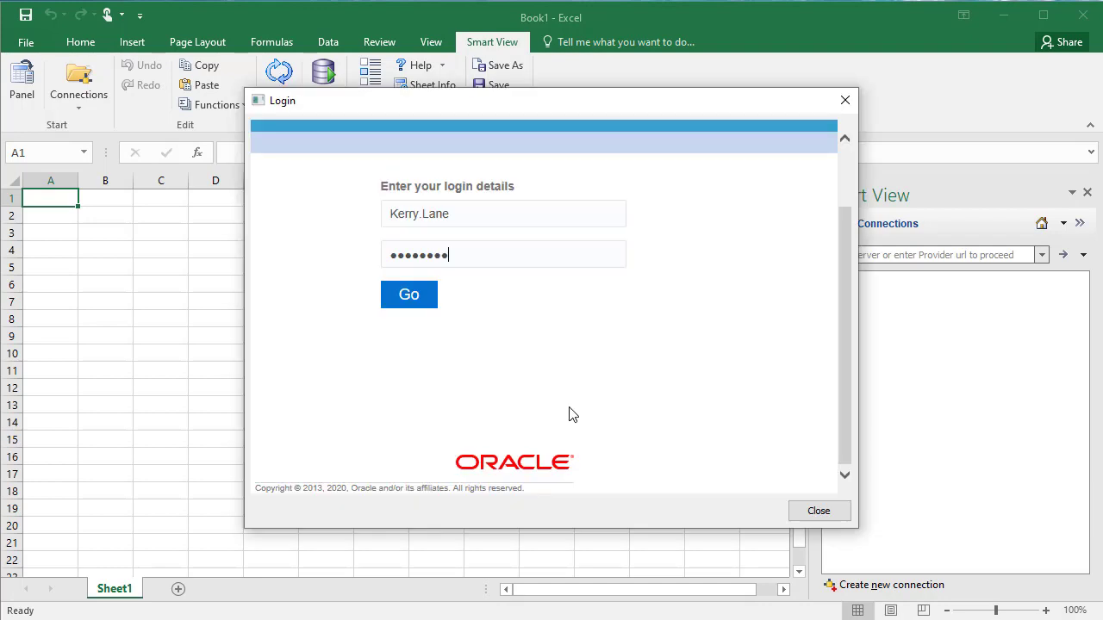
pyautogui.click(419, 294)
pyautogui.click(369, 283)
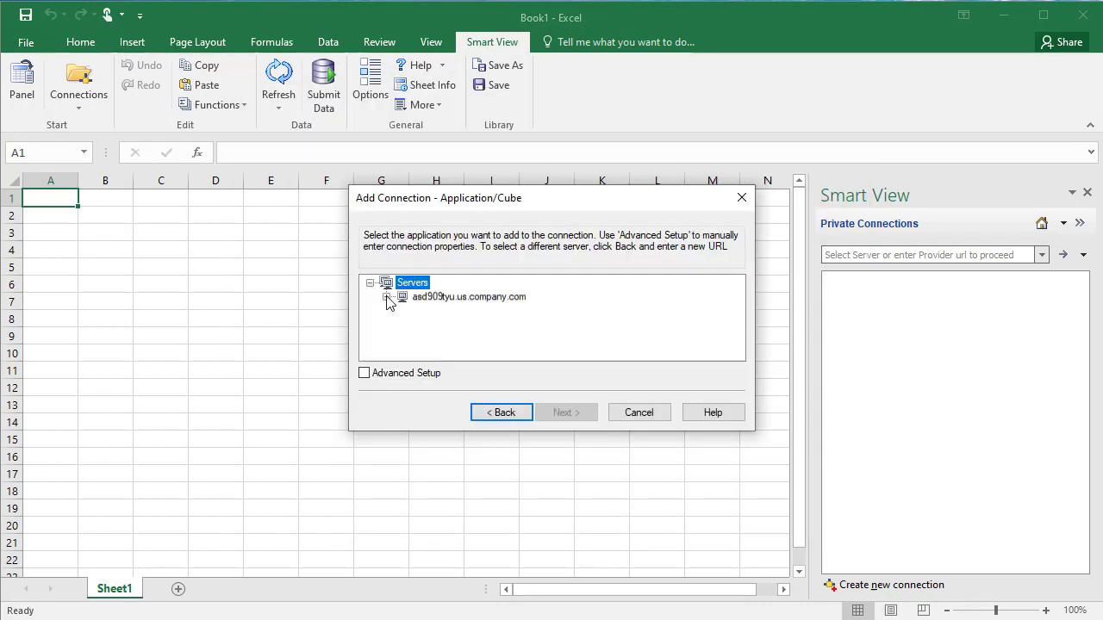
pyautogui.click(458, 328)
pyautogui.click(564, 412)
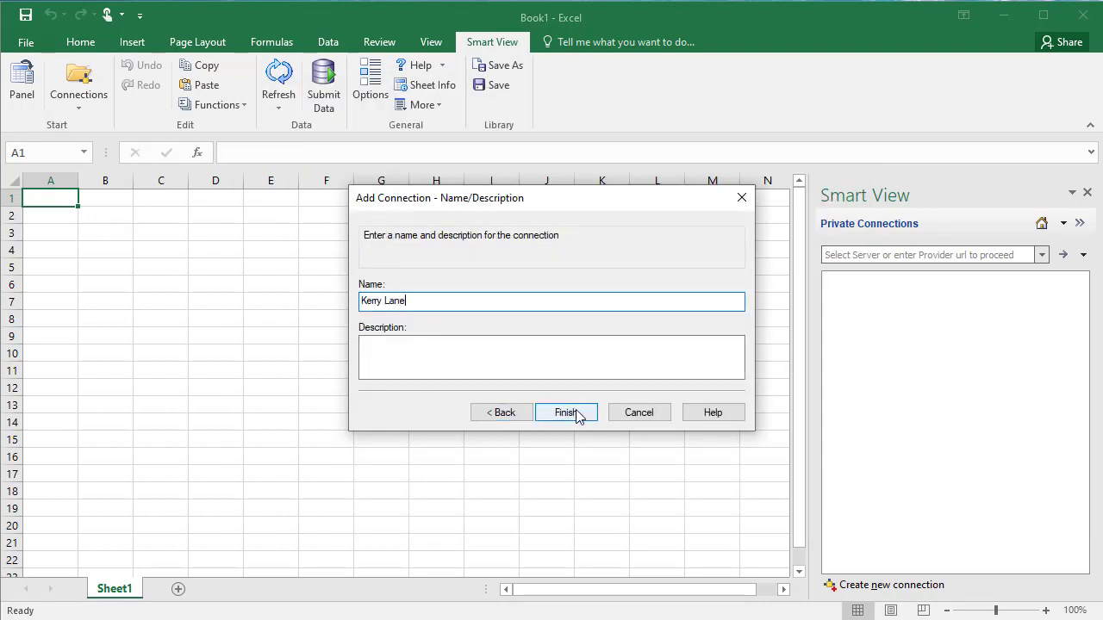
pyautogui.write(' EJ')
pyautogui.click(576, 414)
pyautogui.click(864, 320)
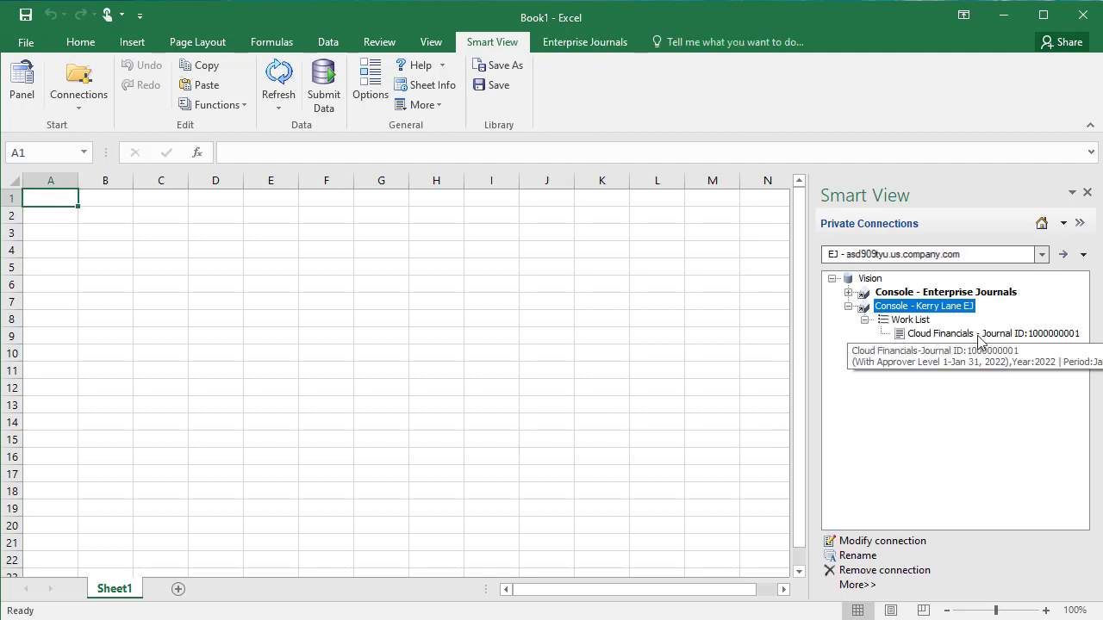
pyautogui.doubleClick(977, 334)
pyautogui.click(348, 440)
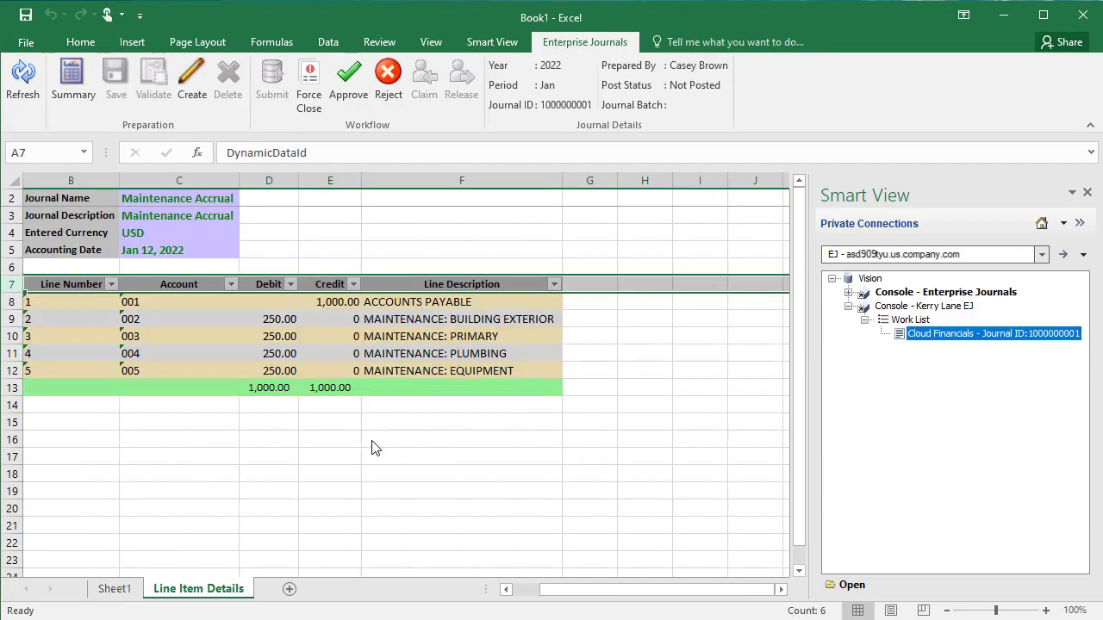